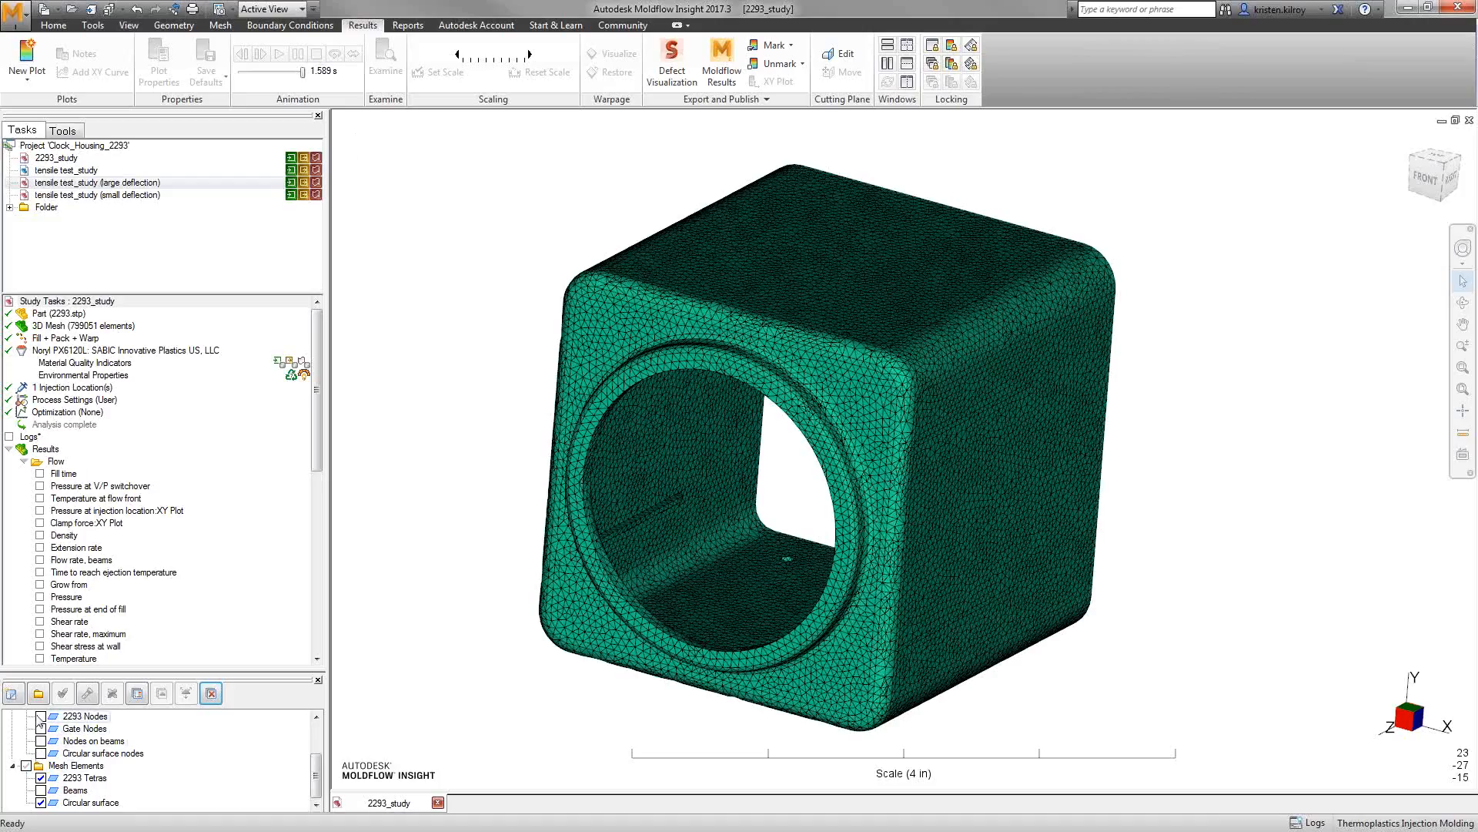
- Show the Gate Nodes and 2293 Nodes layers on the meshed clock housing
click(40, 729)
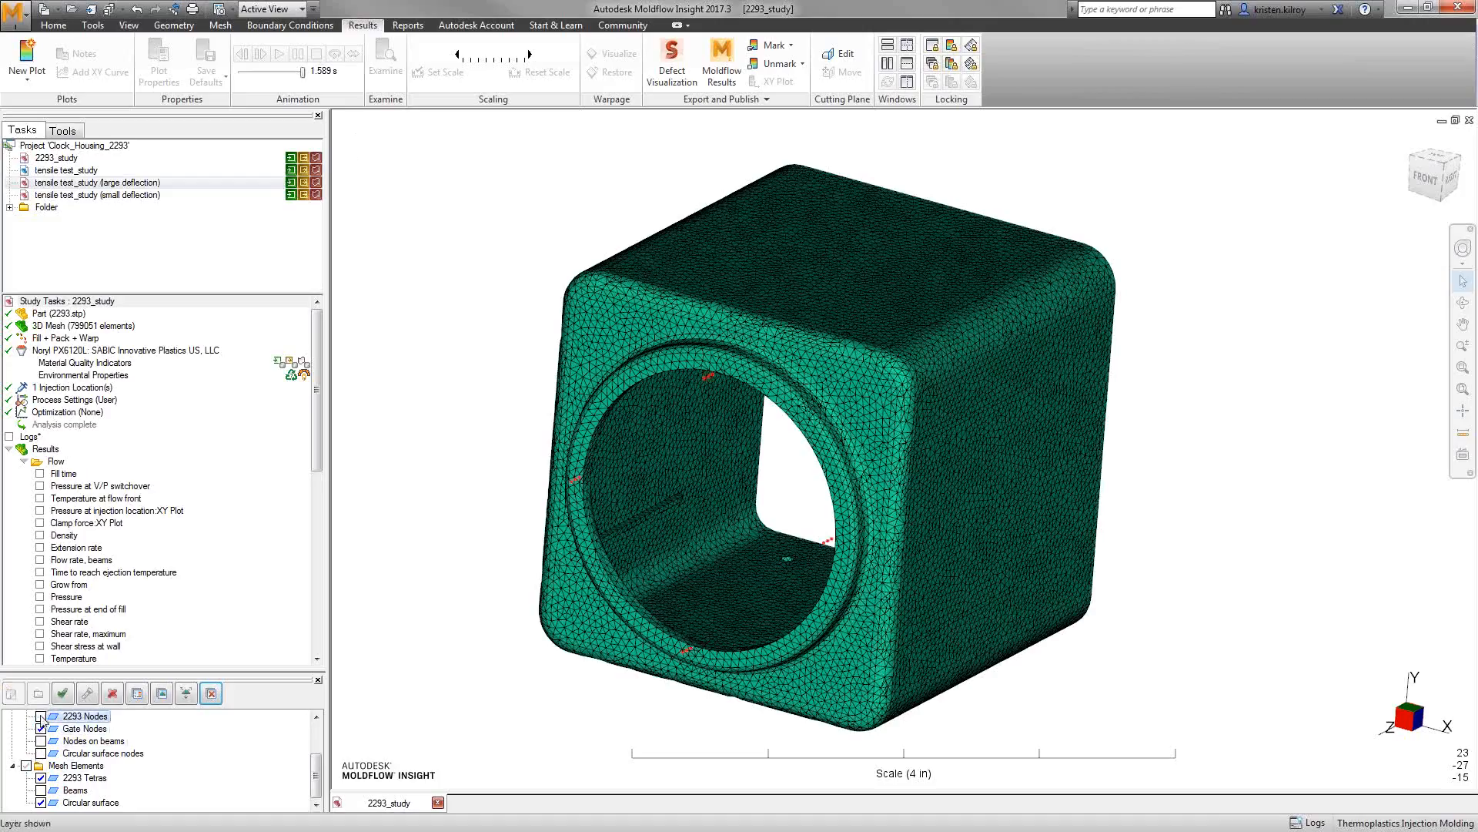
click(41, 716)
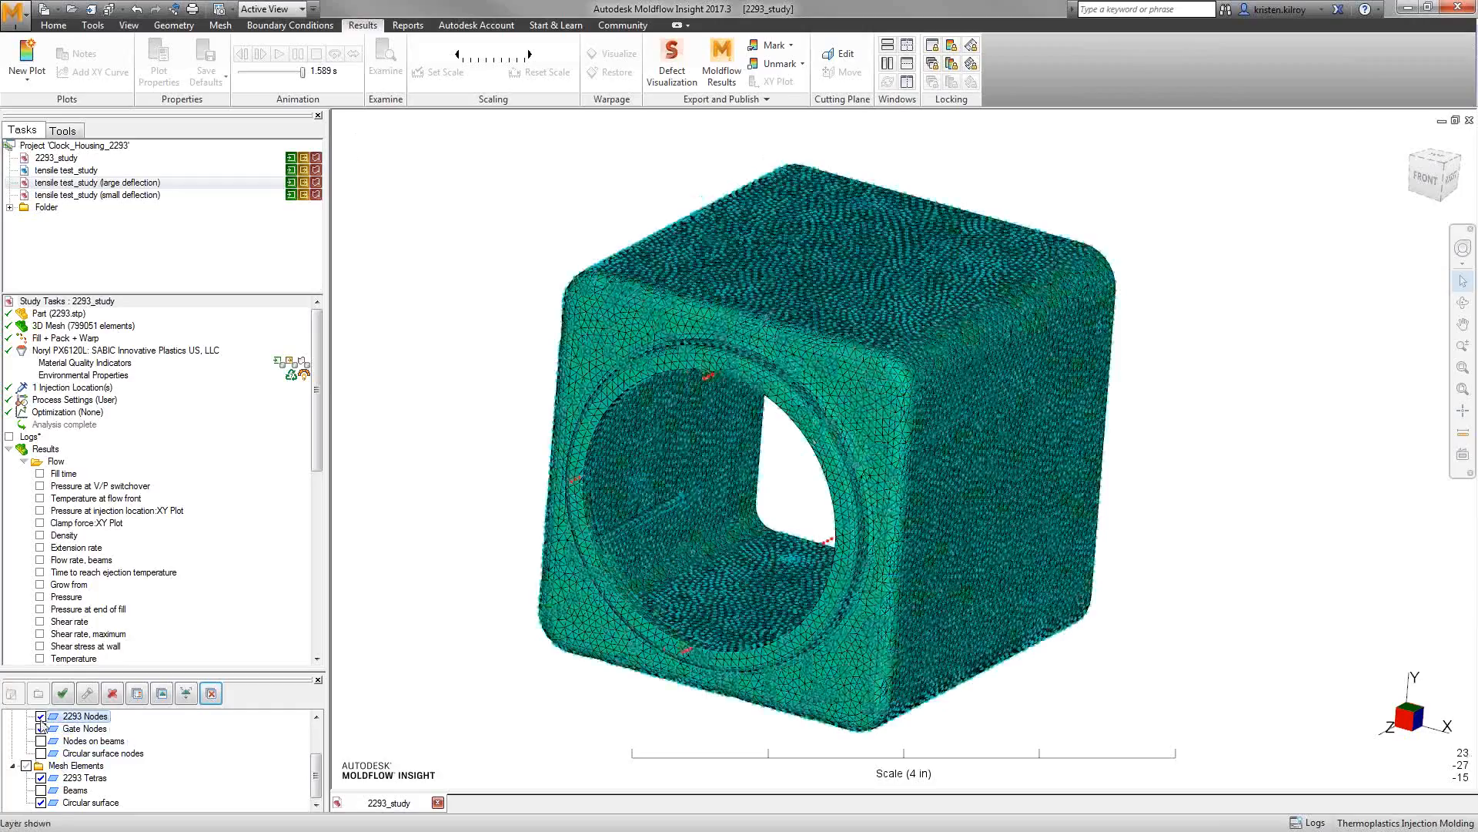
middle_drag(770, 347, 828, 482)
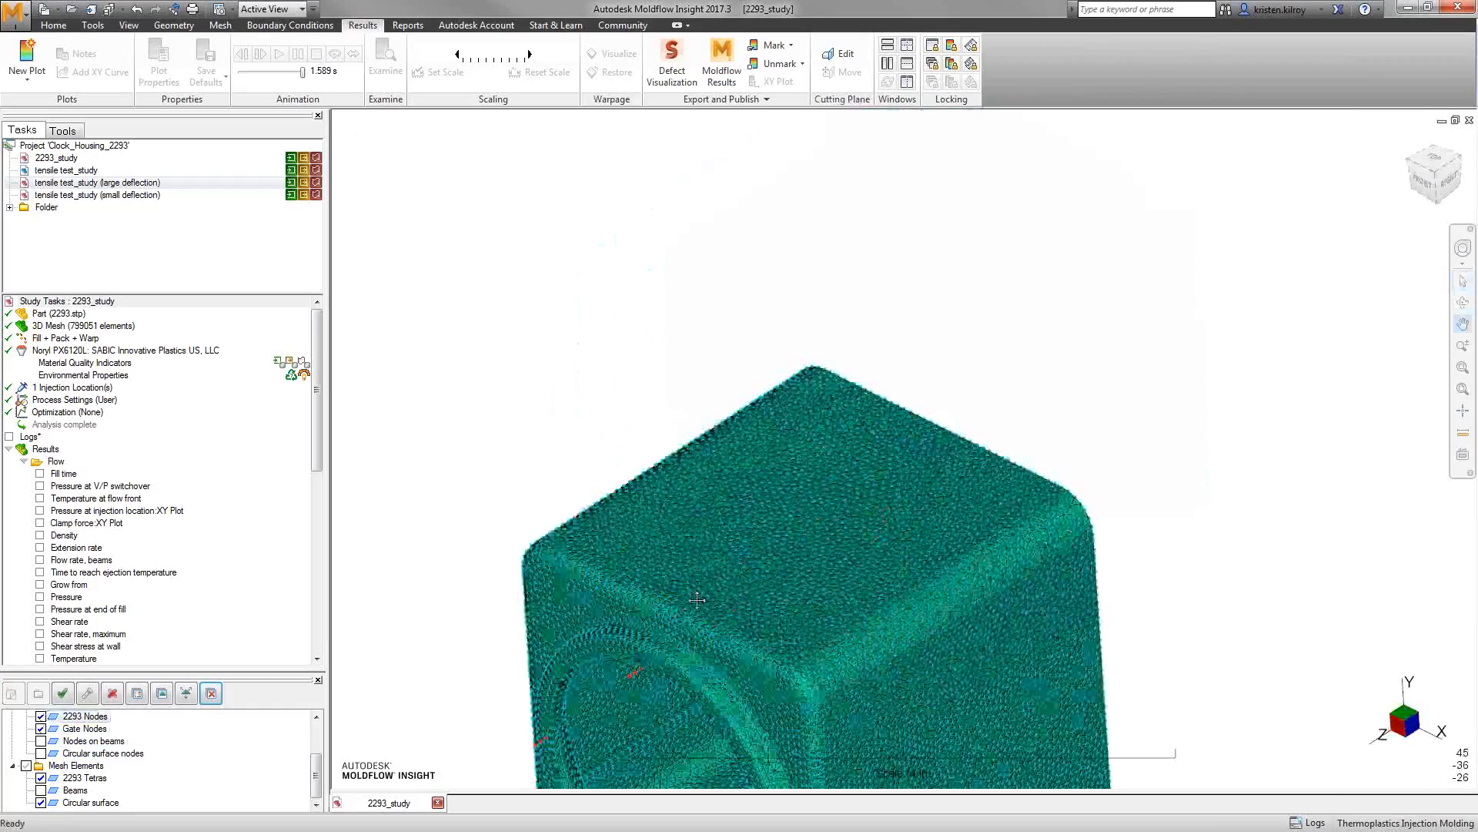
scroll(829, 482, up, 5)
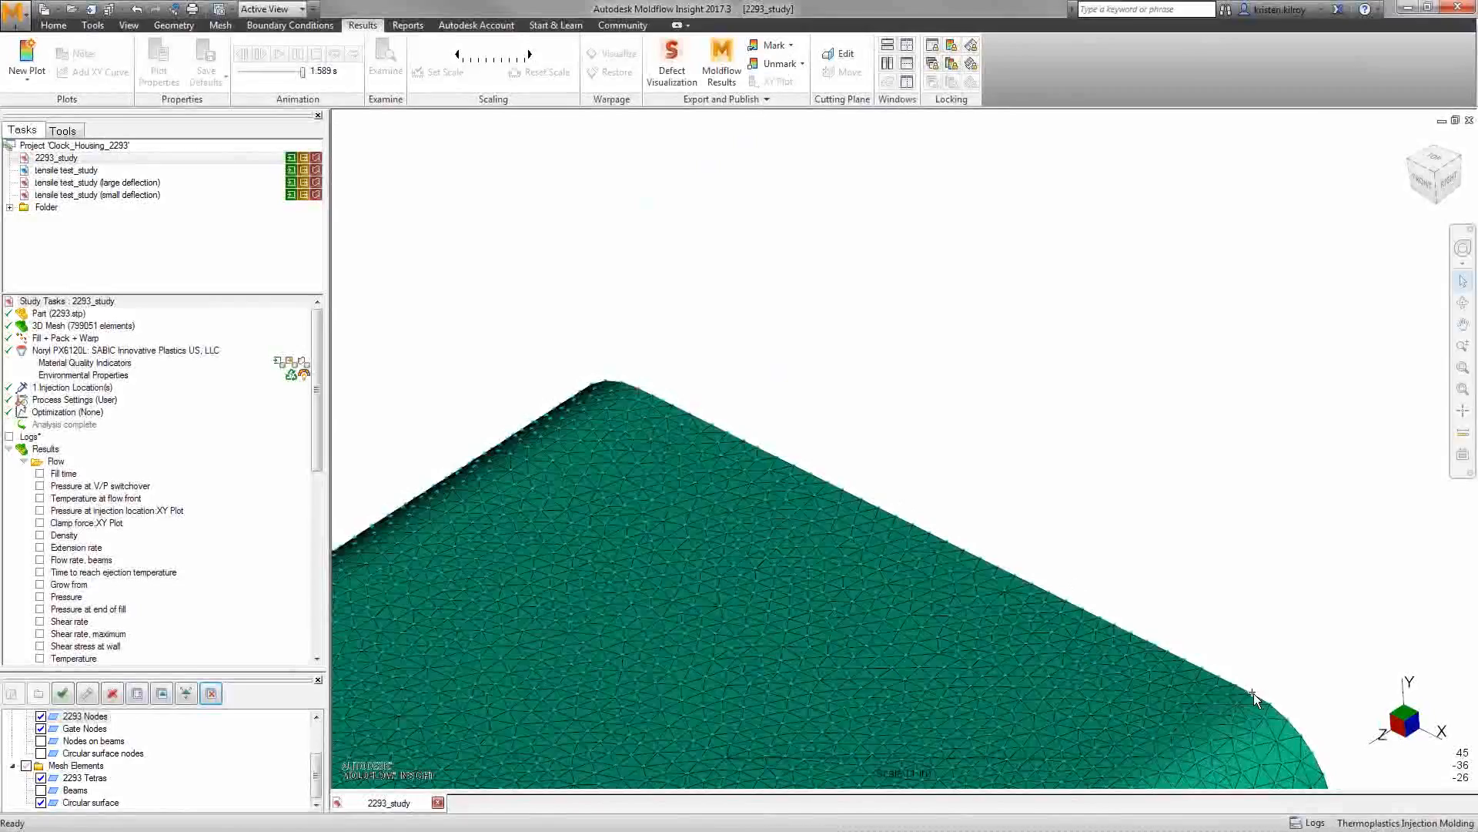
- Copy the IDs of the selected nodes N104 and N105 on the housing's upper edge
click(221, 25)
click(759, 83)
key(ctrl+c)
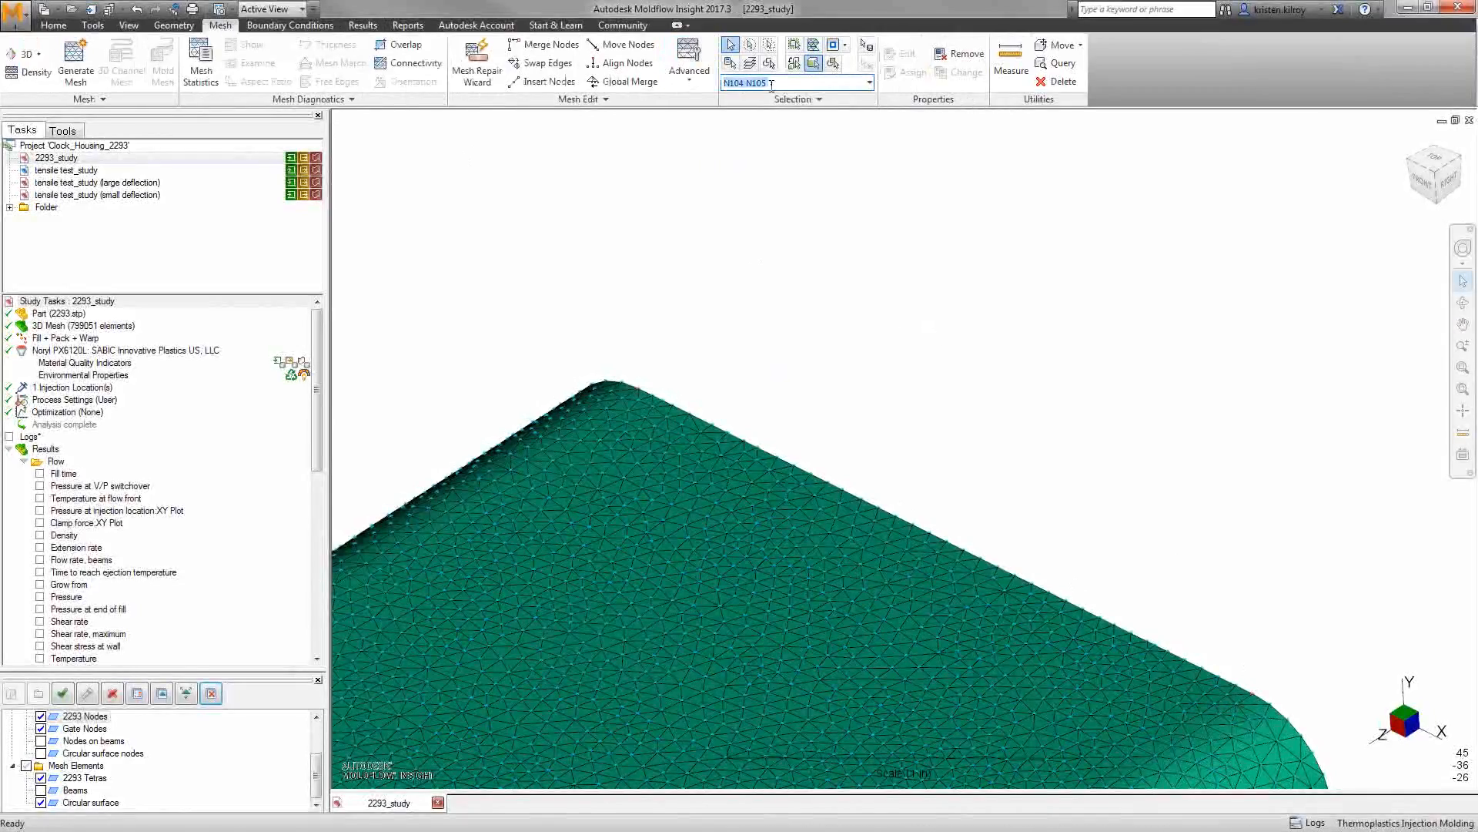
right_click(759, 91)
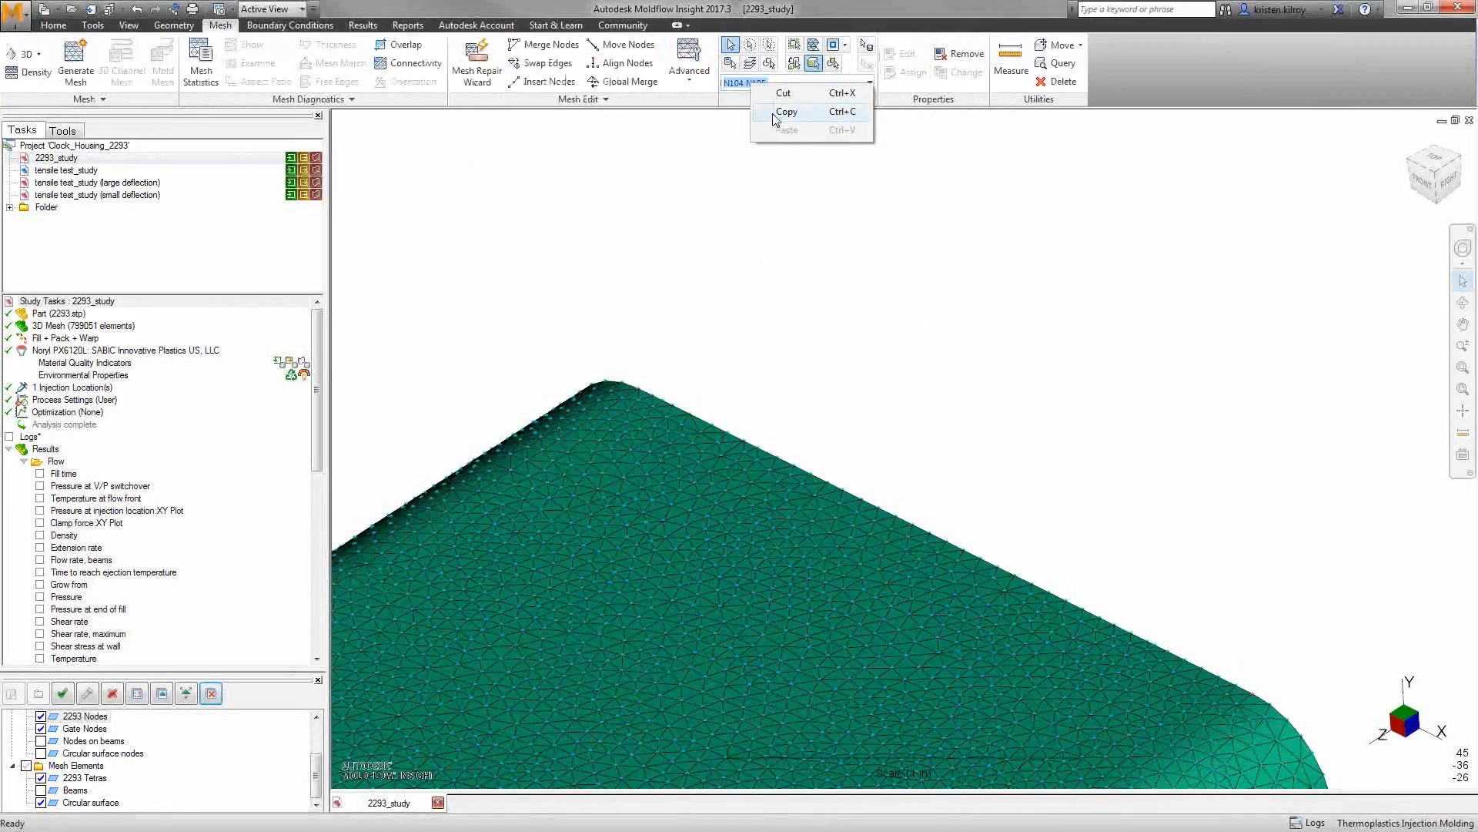
click(776, 118)
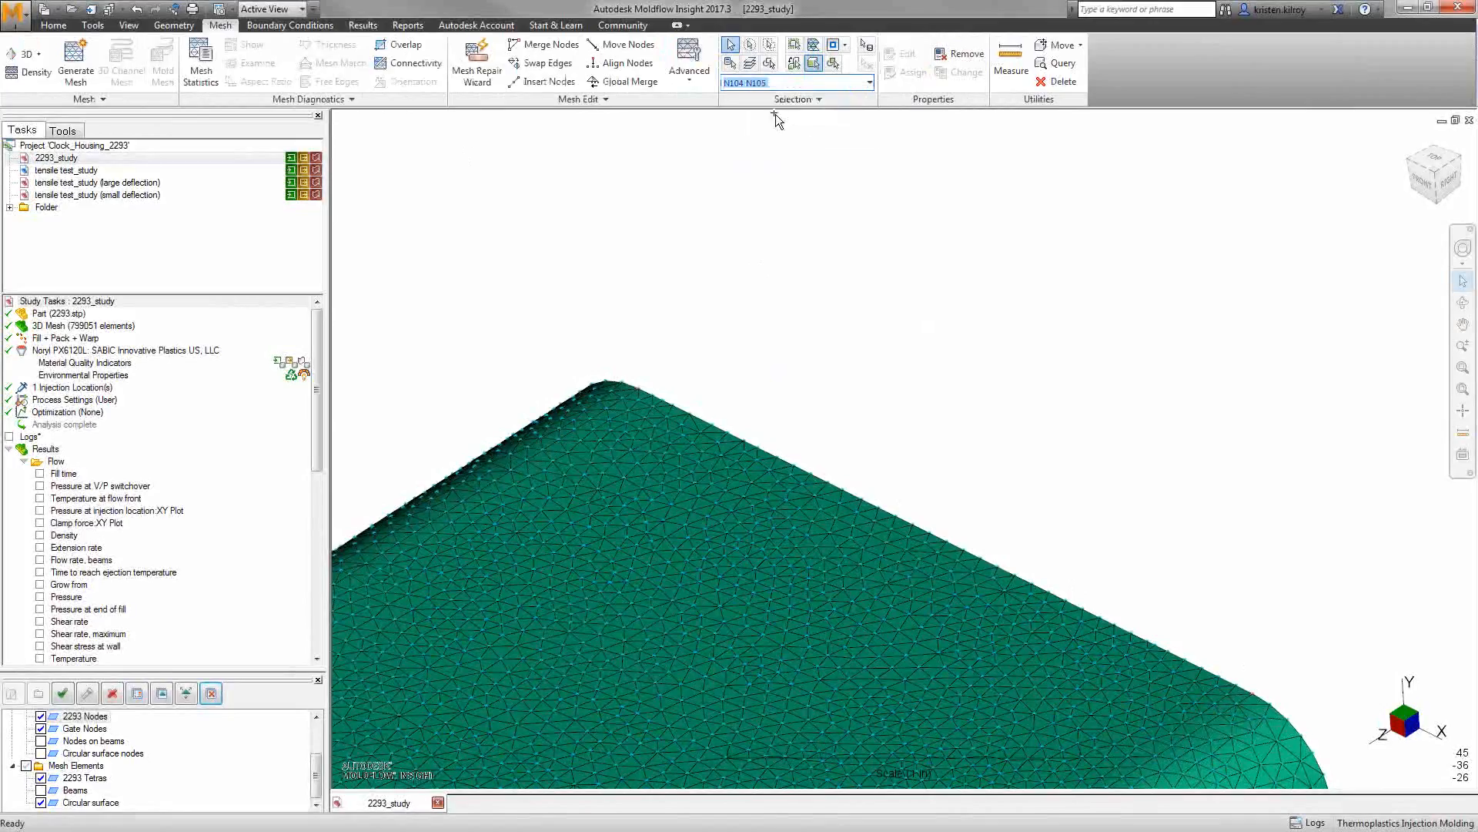
- Display the widened study notes pane and record the node IDs N104 N105 in the study note
click(128, 27)
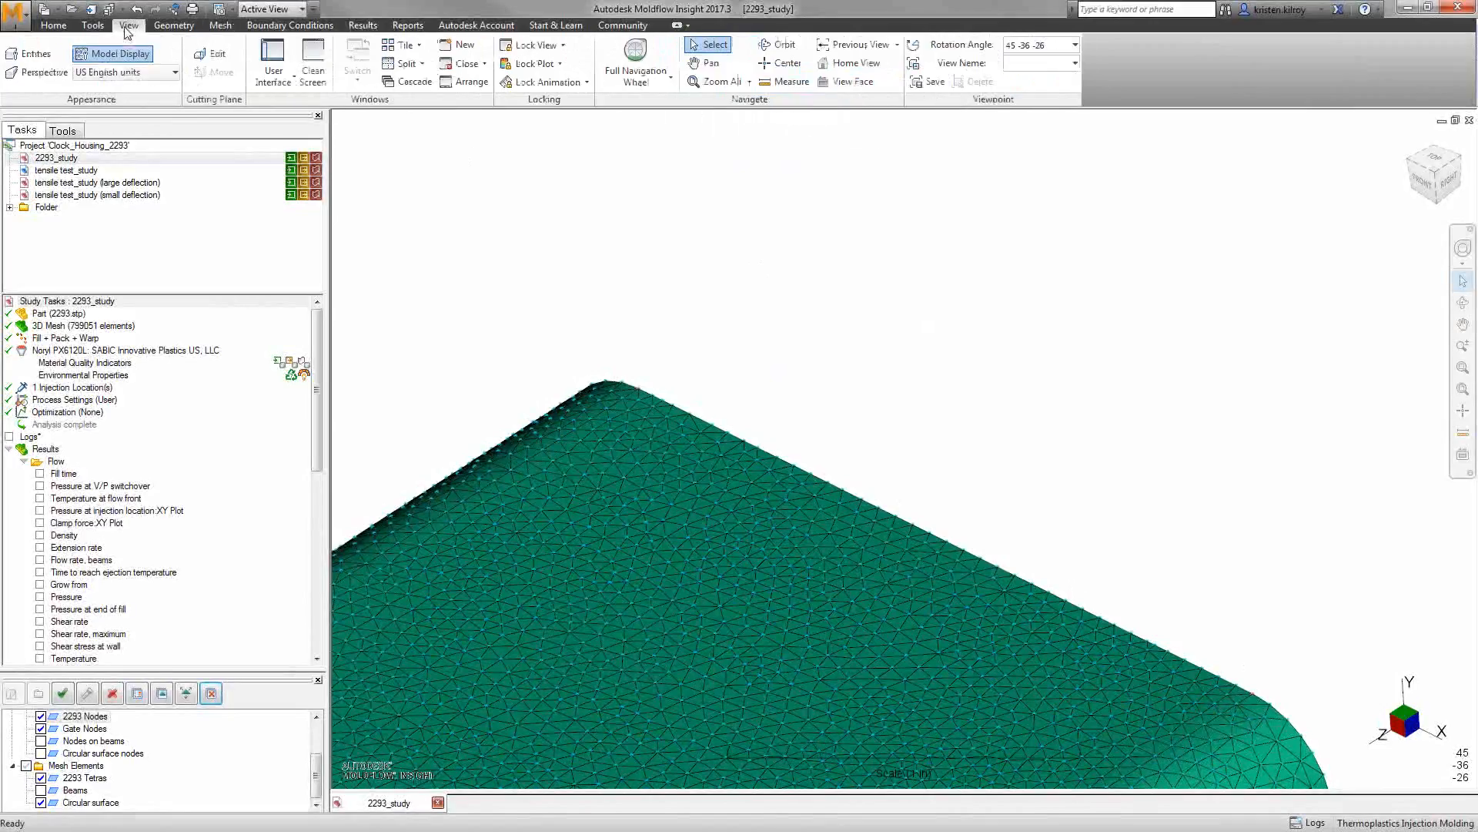
click(267, 83)
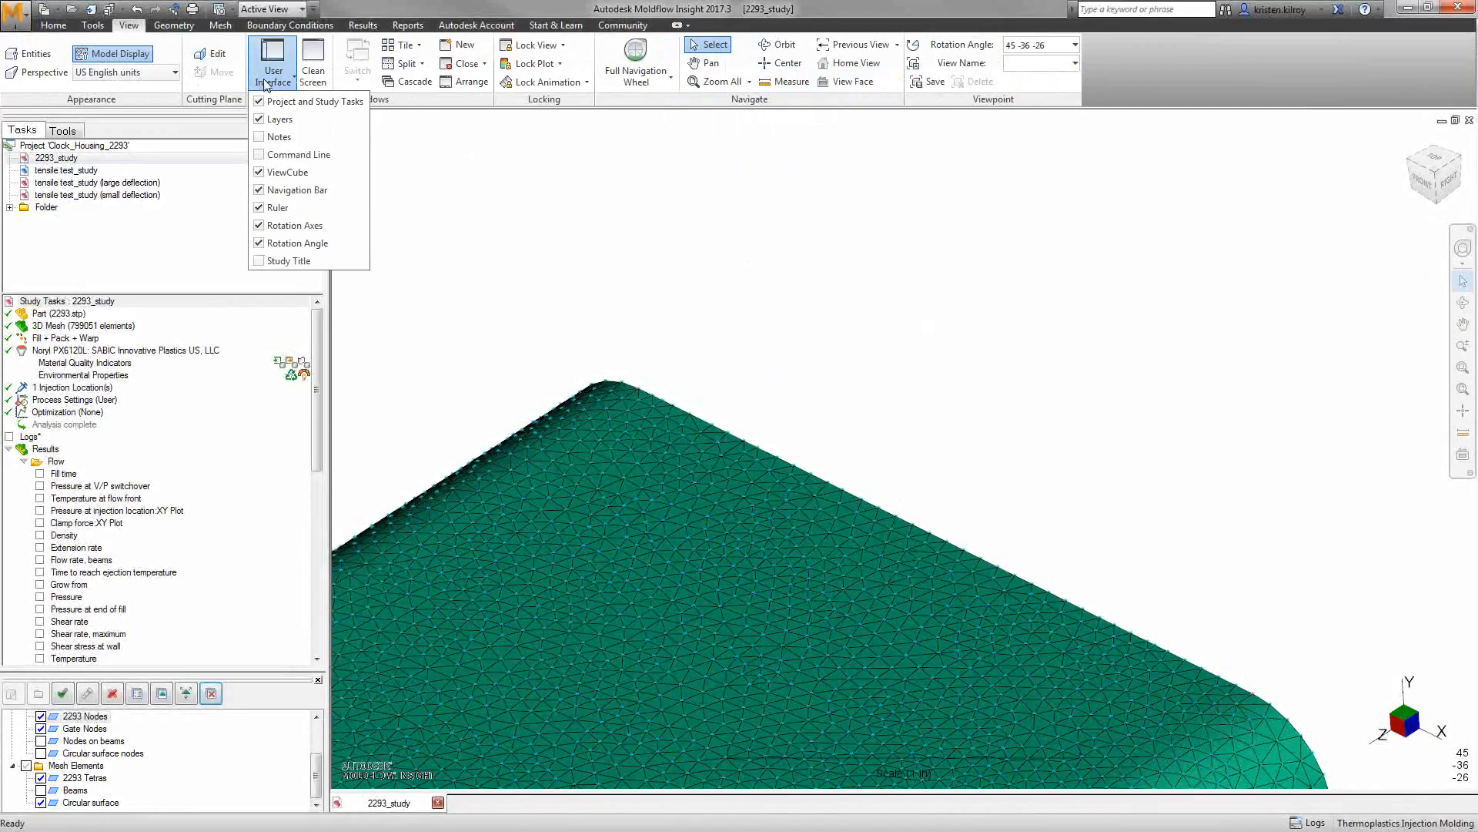
click(259, 137)
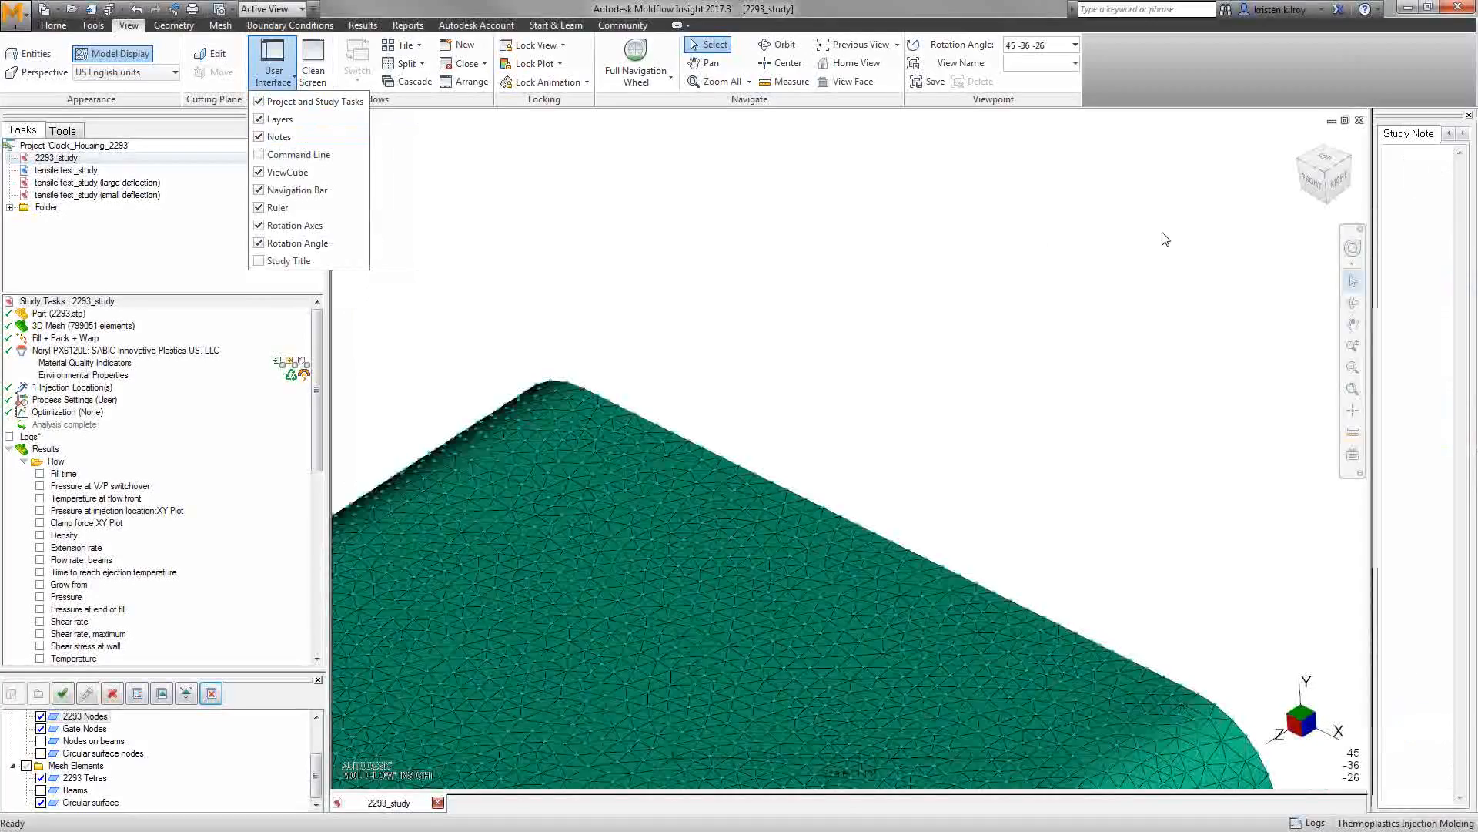
click(1392, 217)
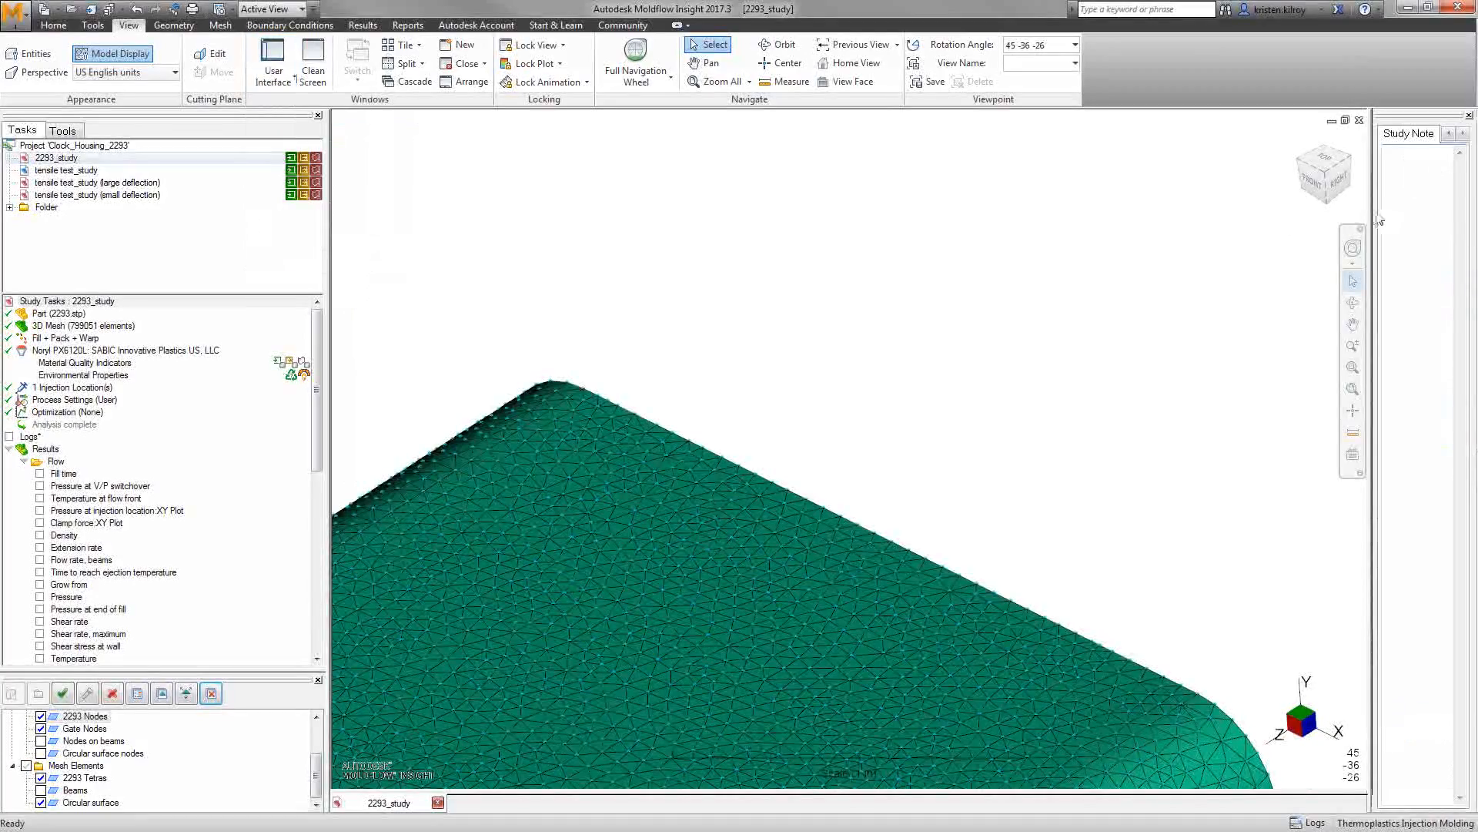
drag(1371, 213, 1318, 209)
click(1403, 158)
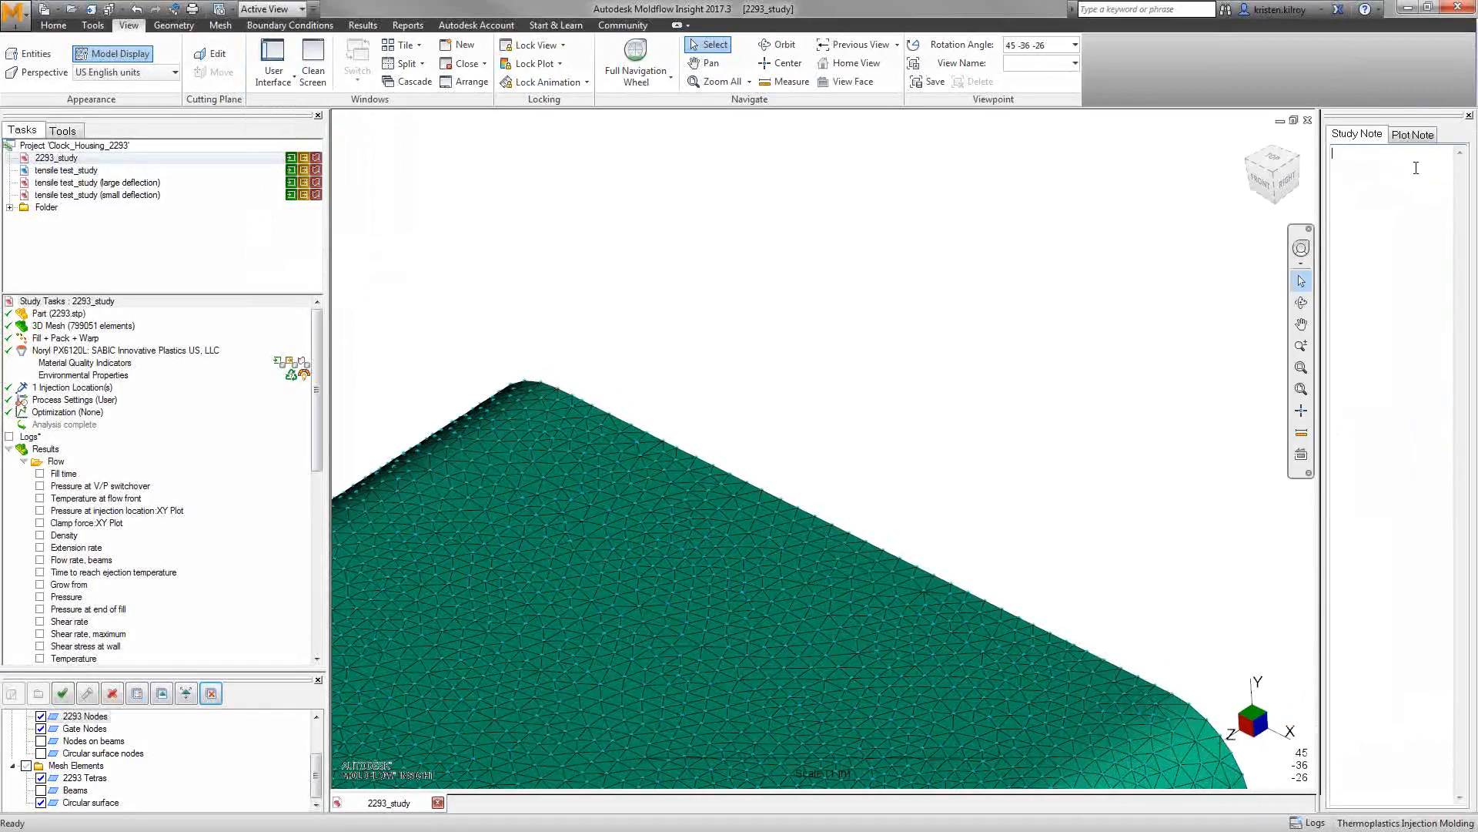
text(N104 N105)
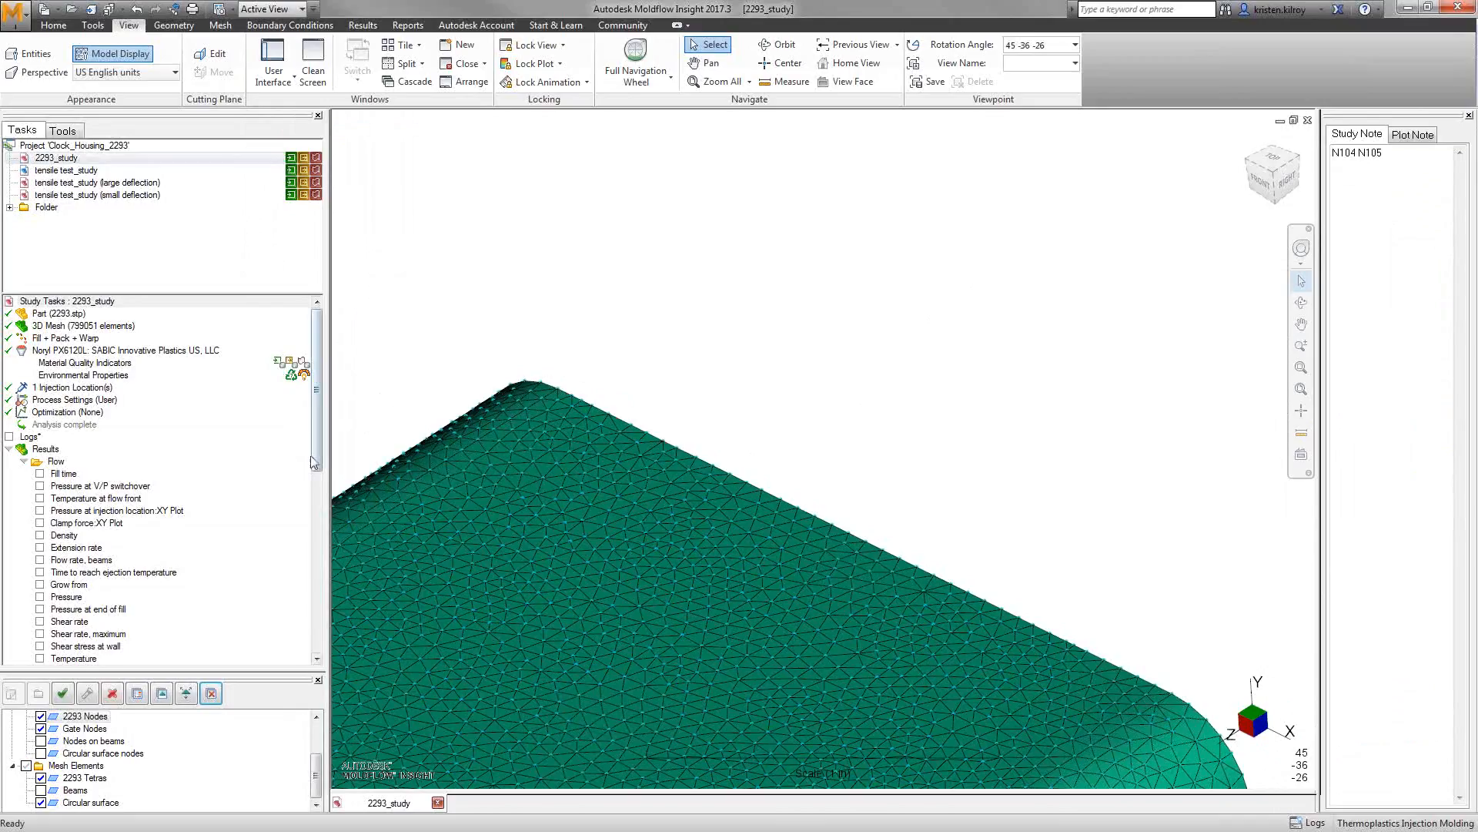
- Display the Deflection, all effects:Deflection plot and query nodes N104 and N105 for deflection, distance and shrinkage
drag(315, 462, 315, 643)
click(40, 473)
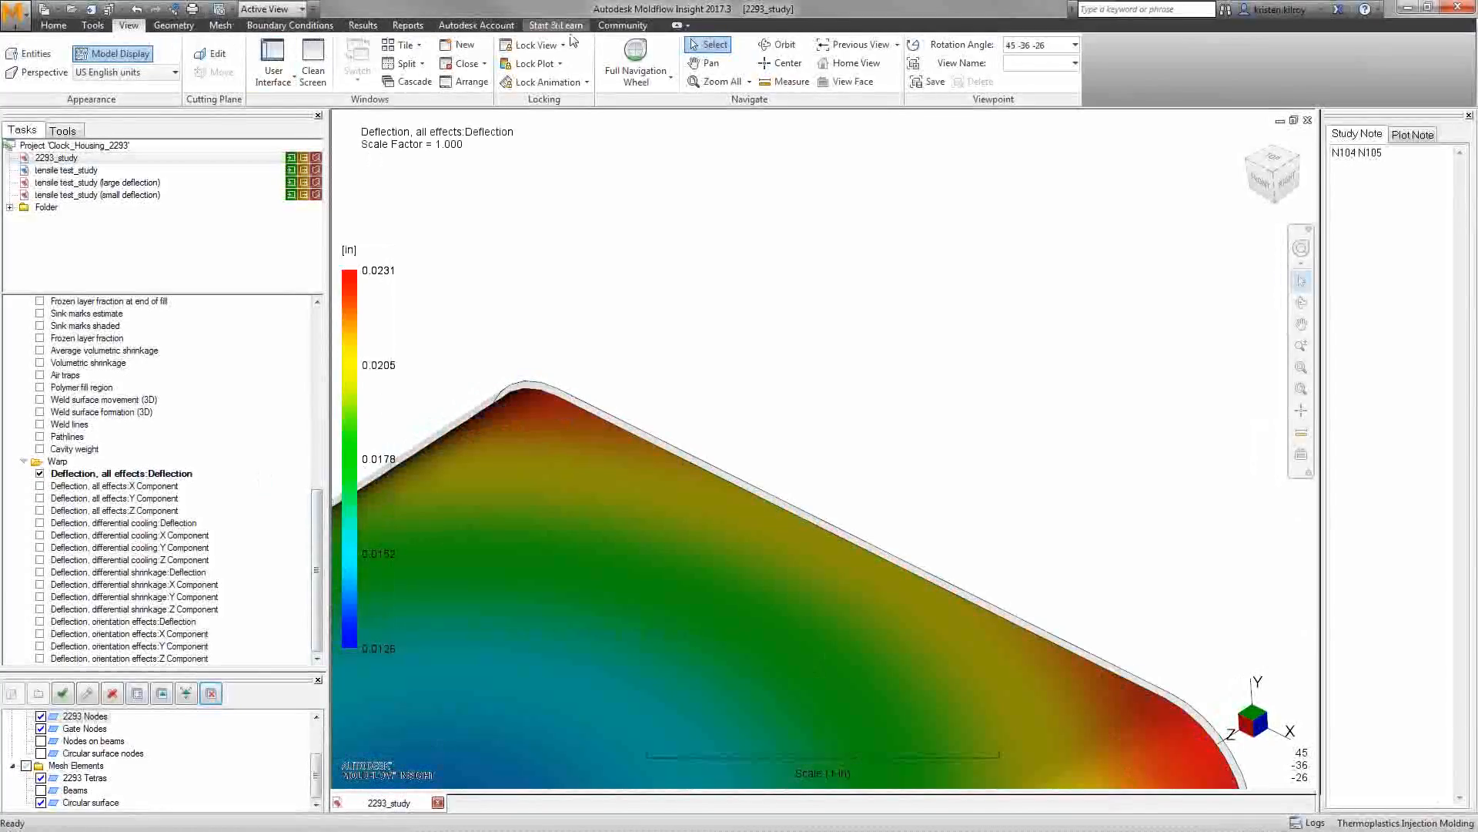
click(362, 25)
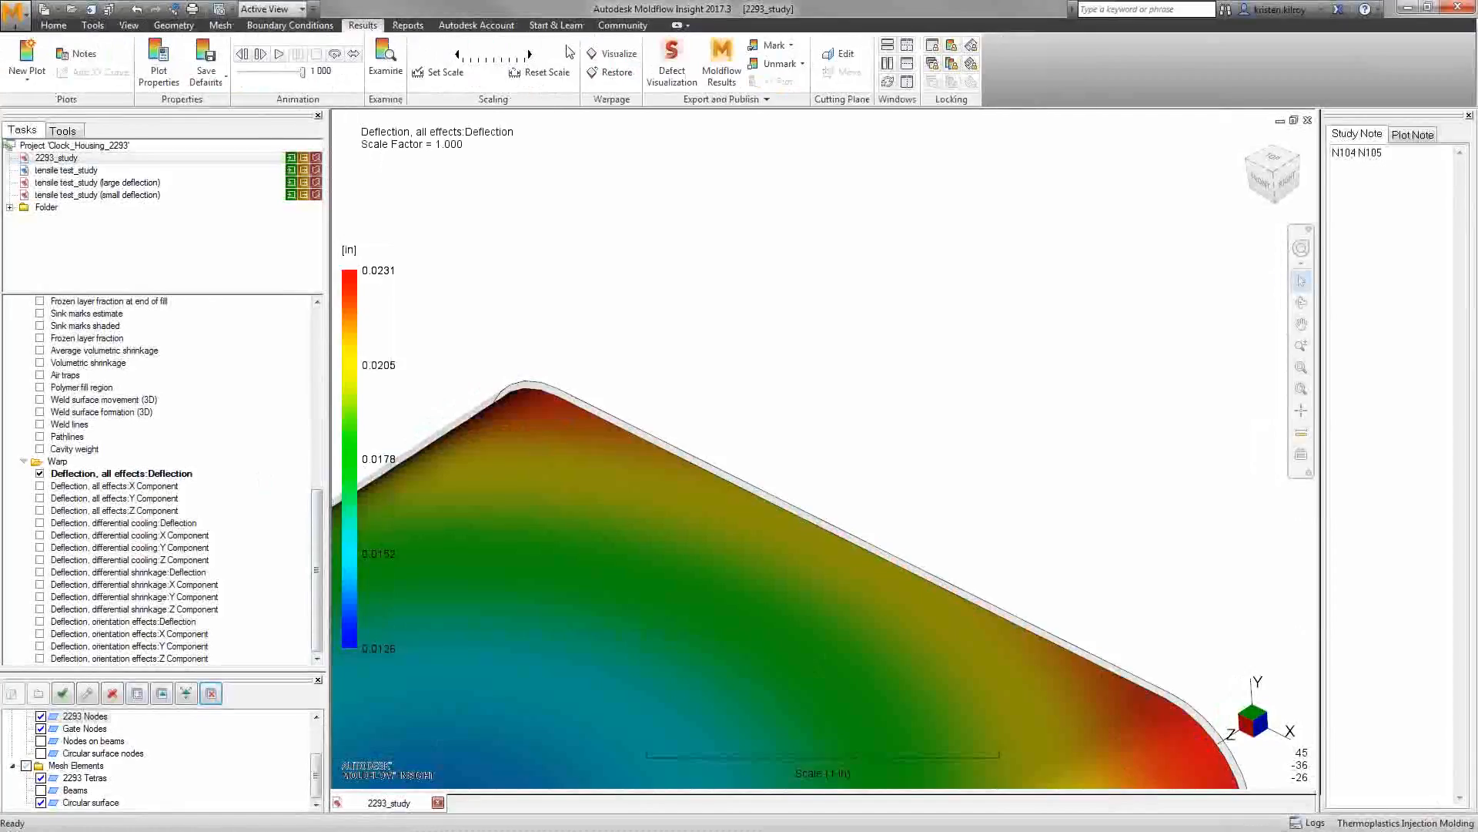
click(385, 58)
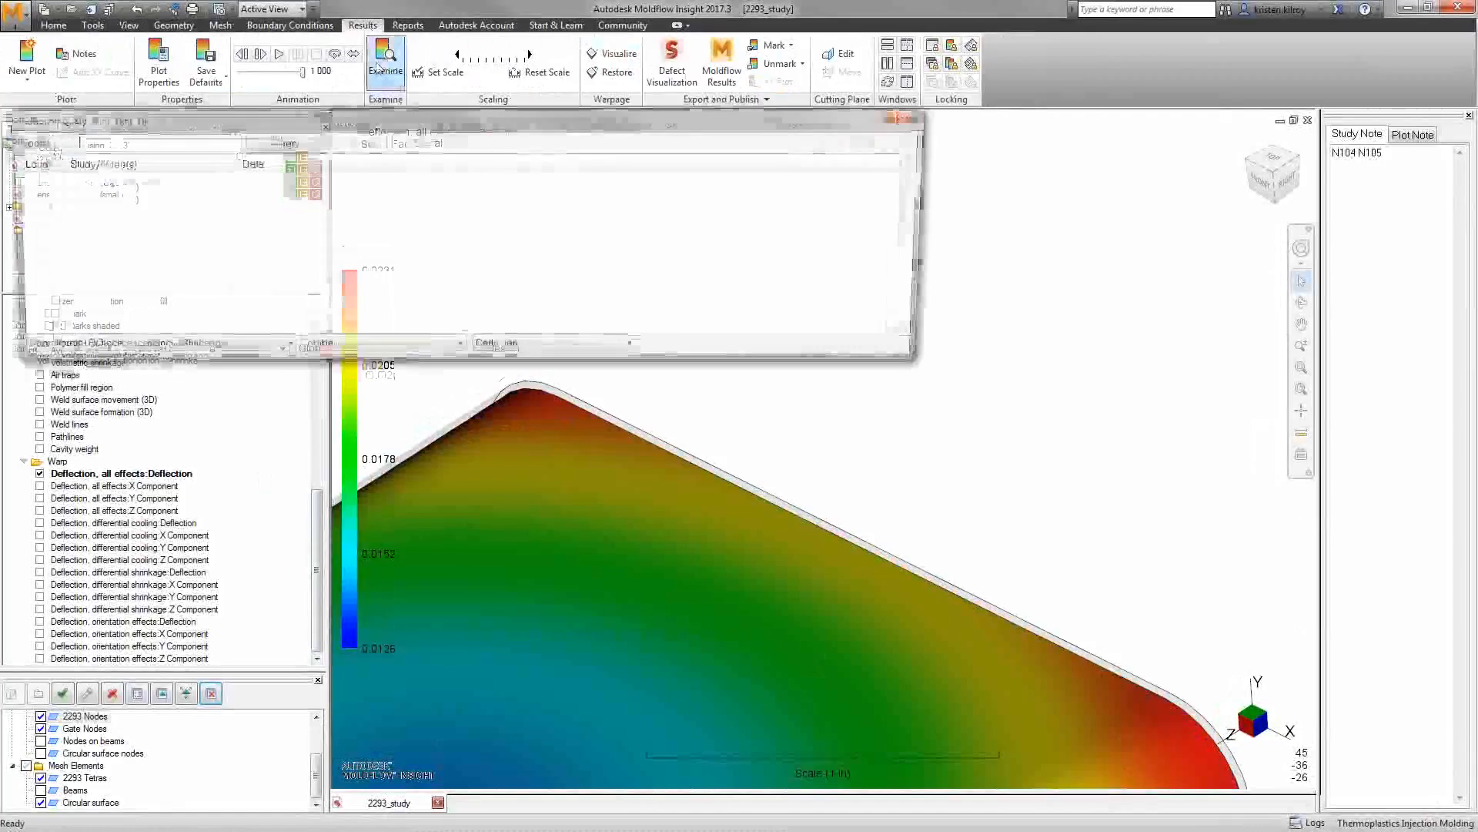
right_click(215, 141)
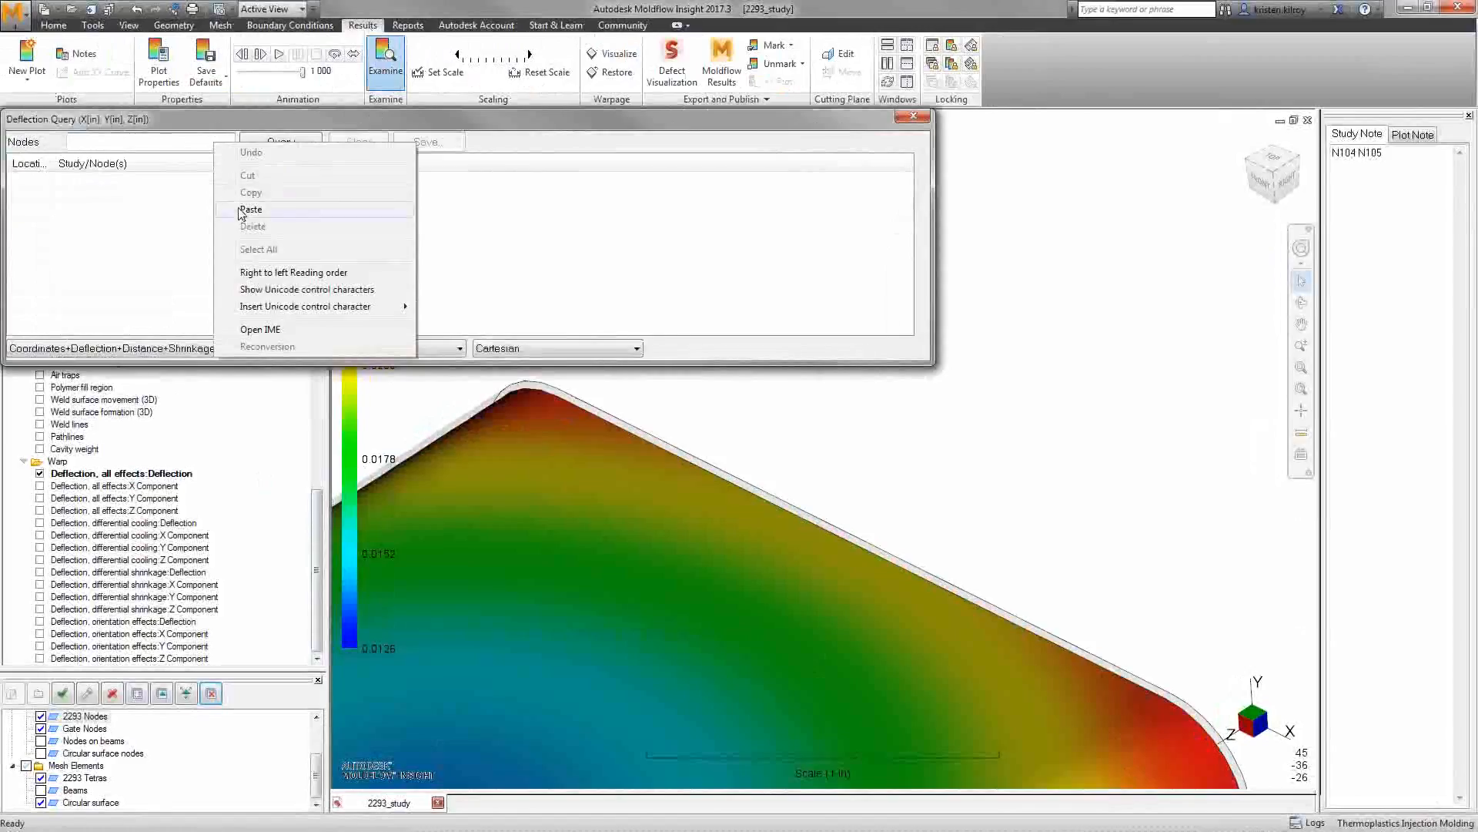
click(243, 206)
click(279, 143)
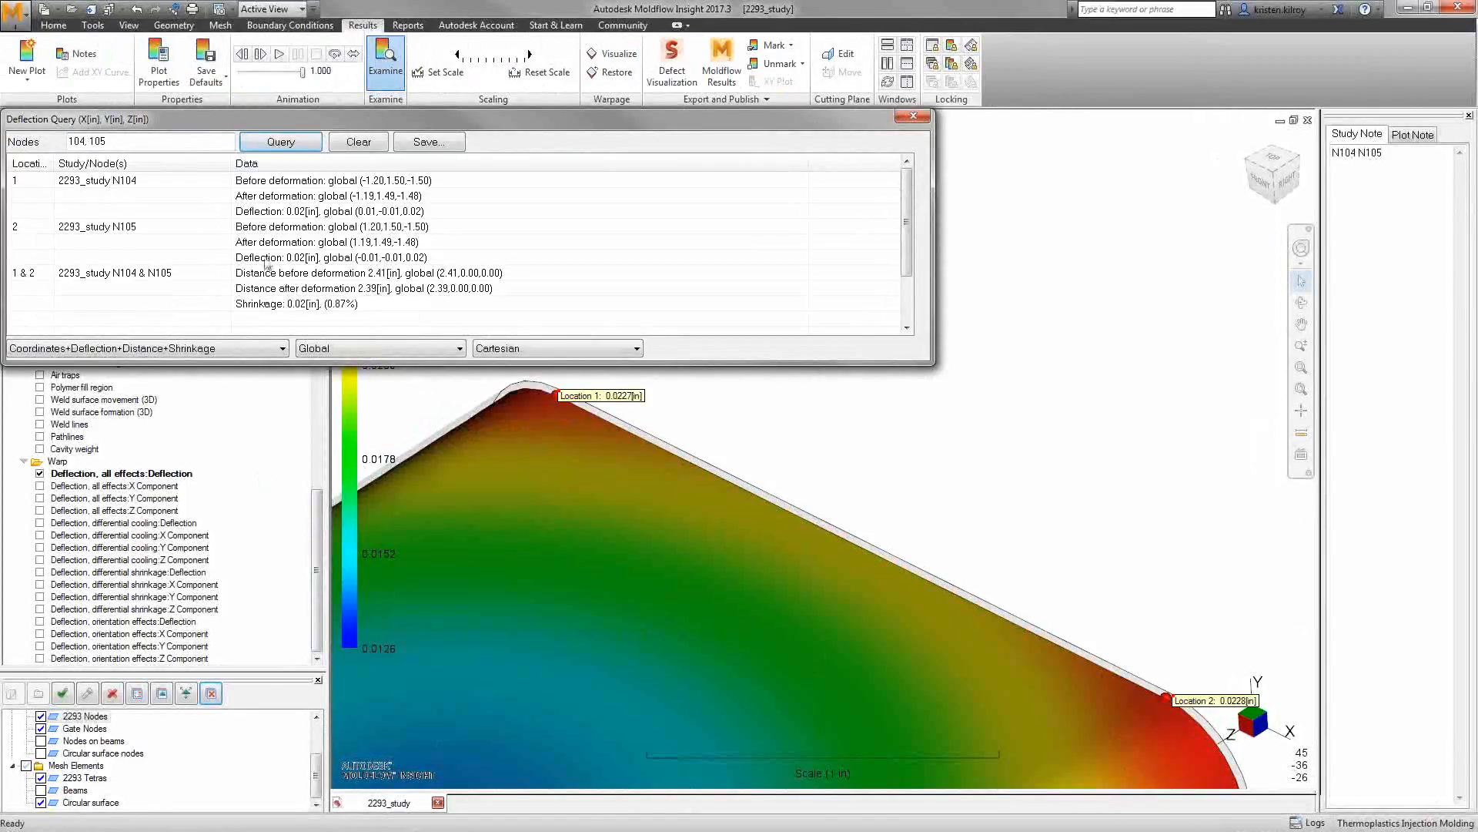
drag(301, 121, 398, 132)
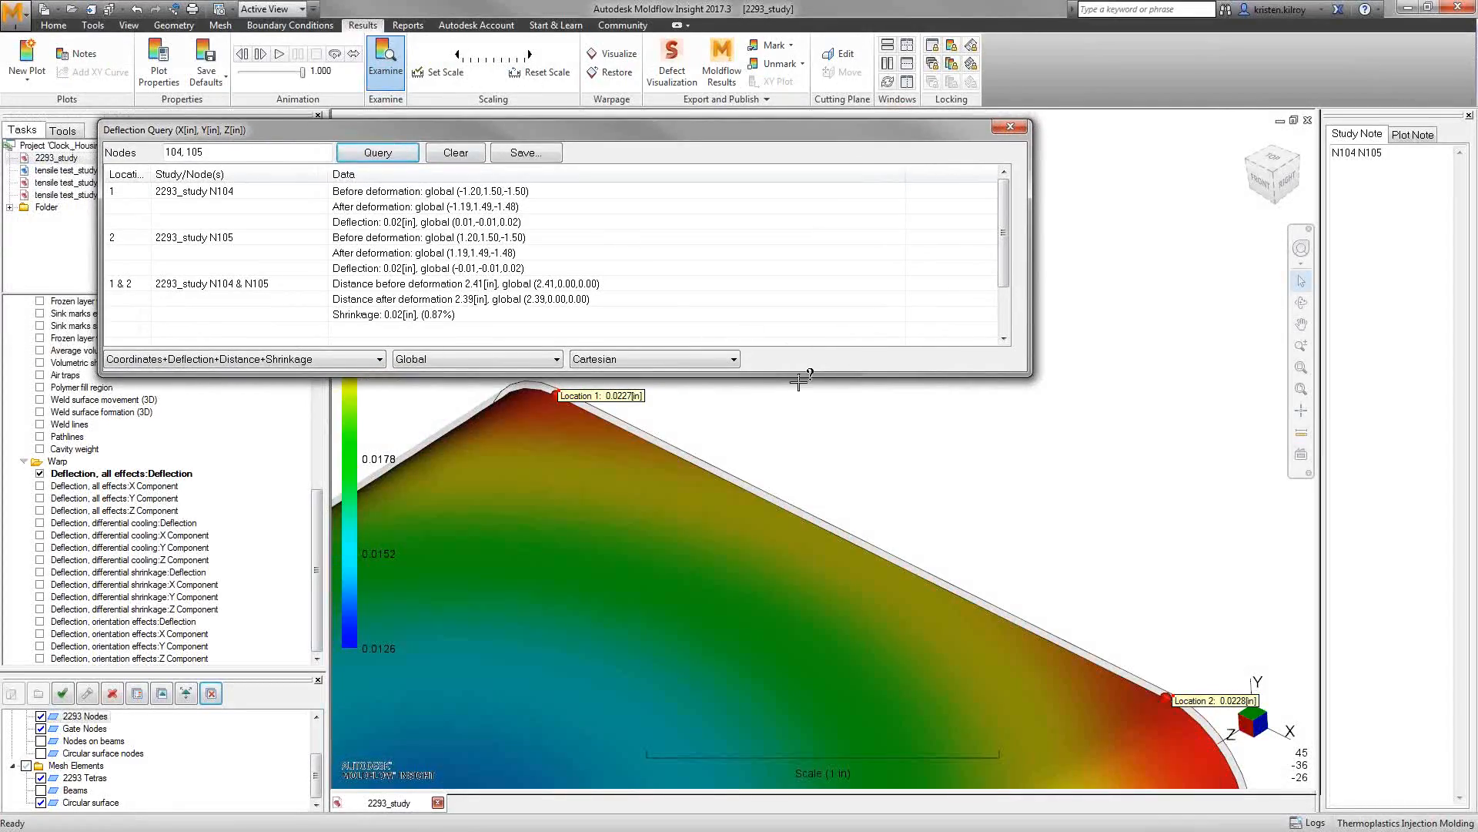
click(1015, 130)
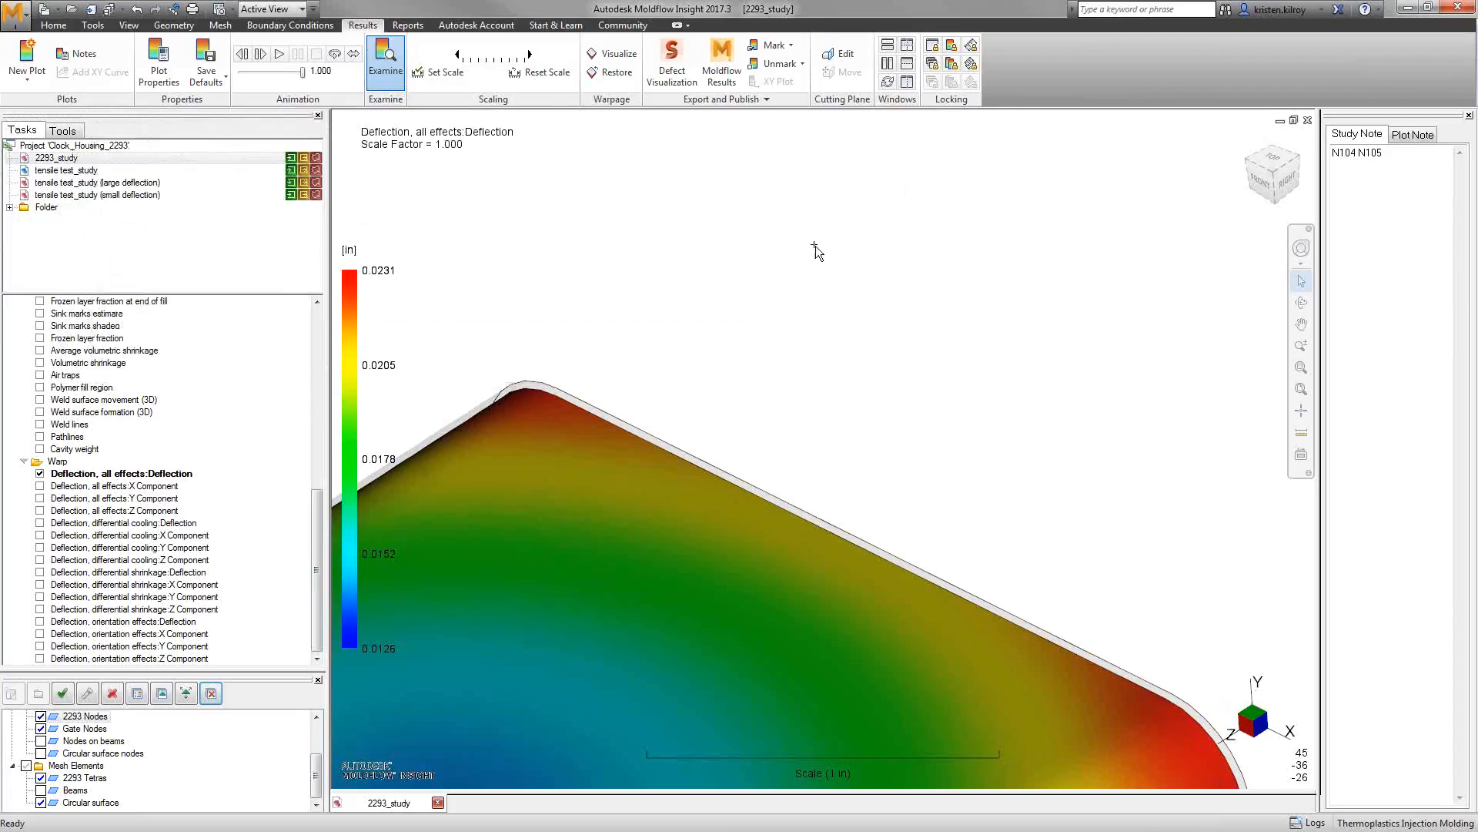
click(387, 66)
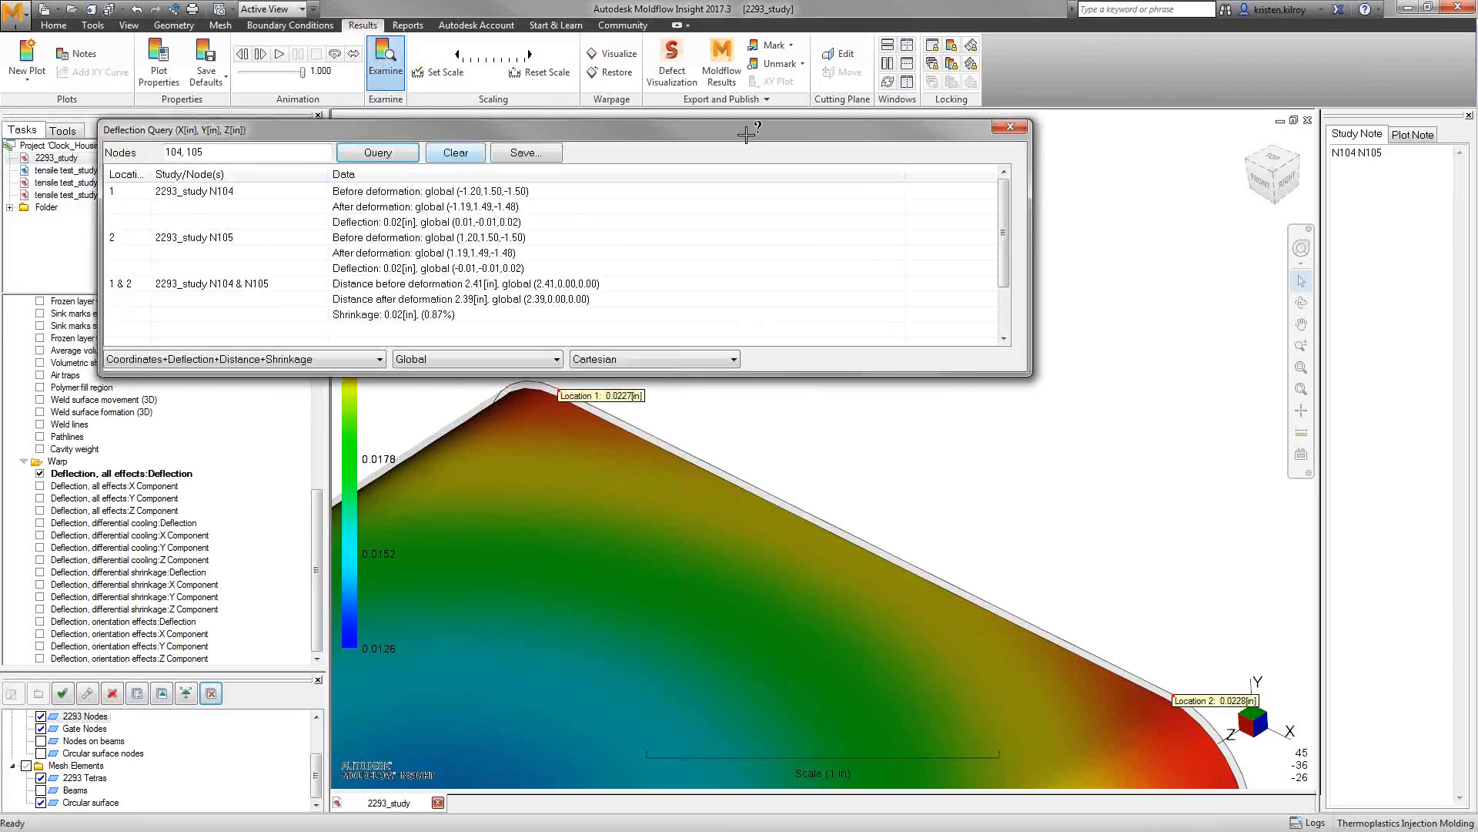
click(1015, 128)
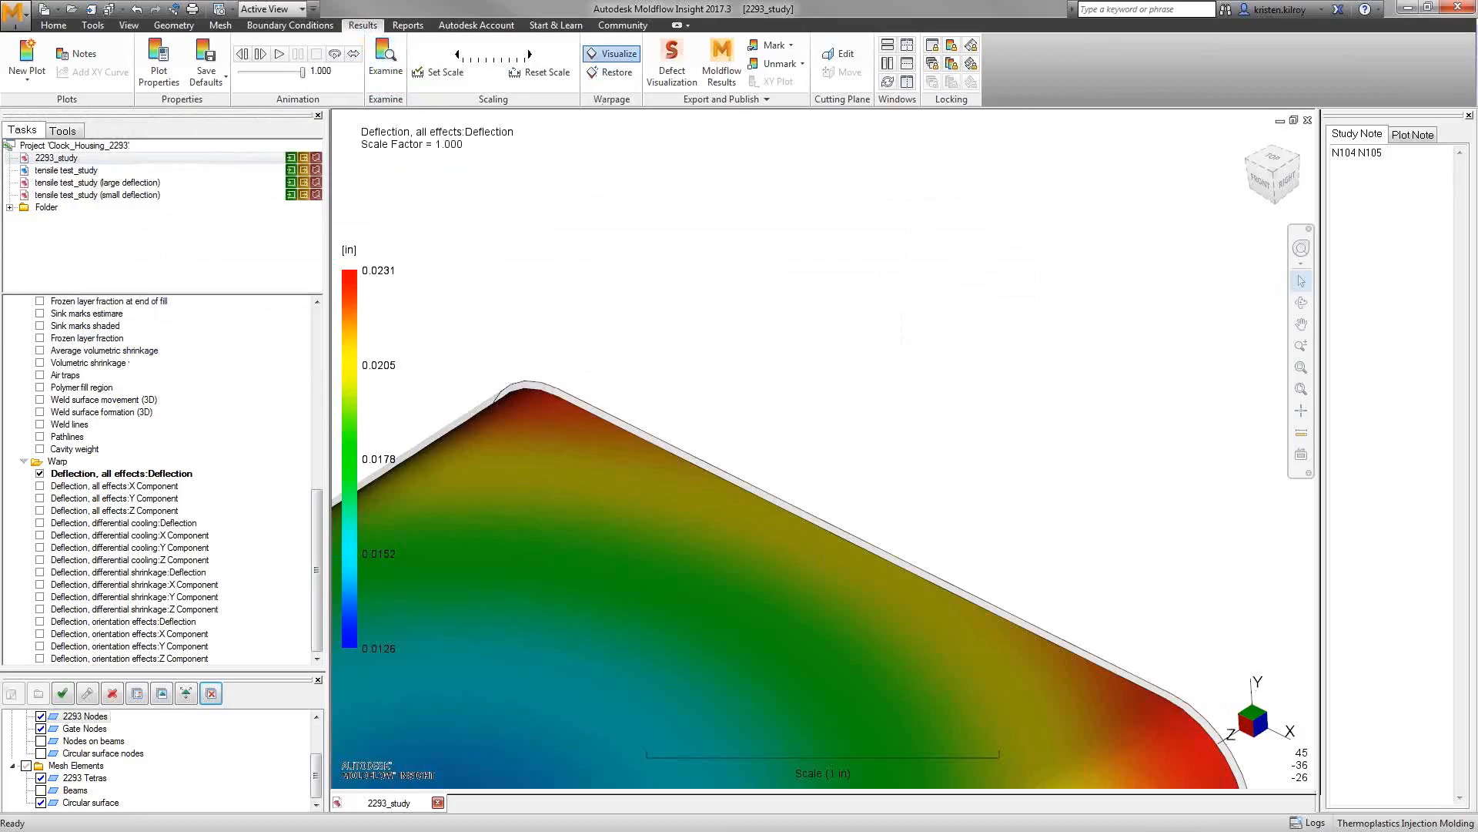
- Enter N104 N105 as the anchor nodes in the Warpage Visualization Tools, and close them
drag(29, 135, 813, 193)
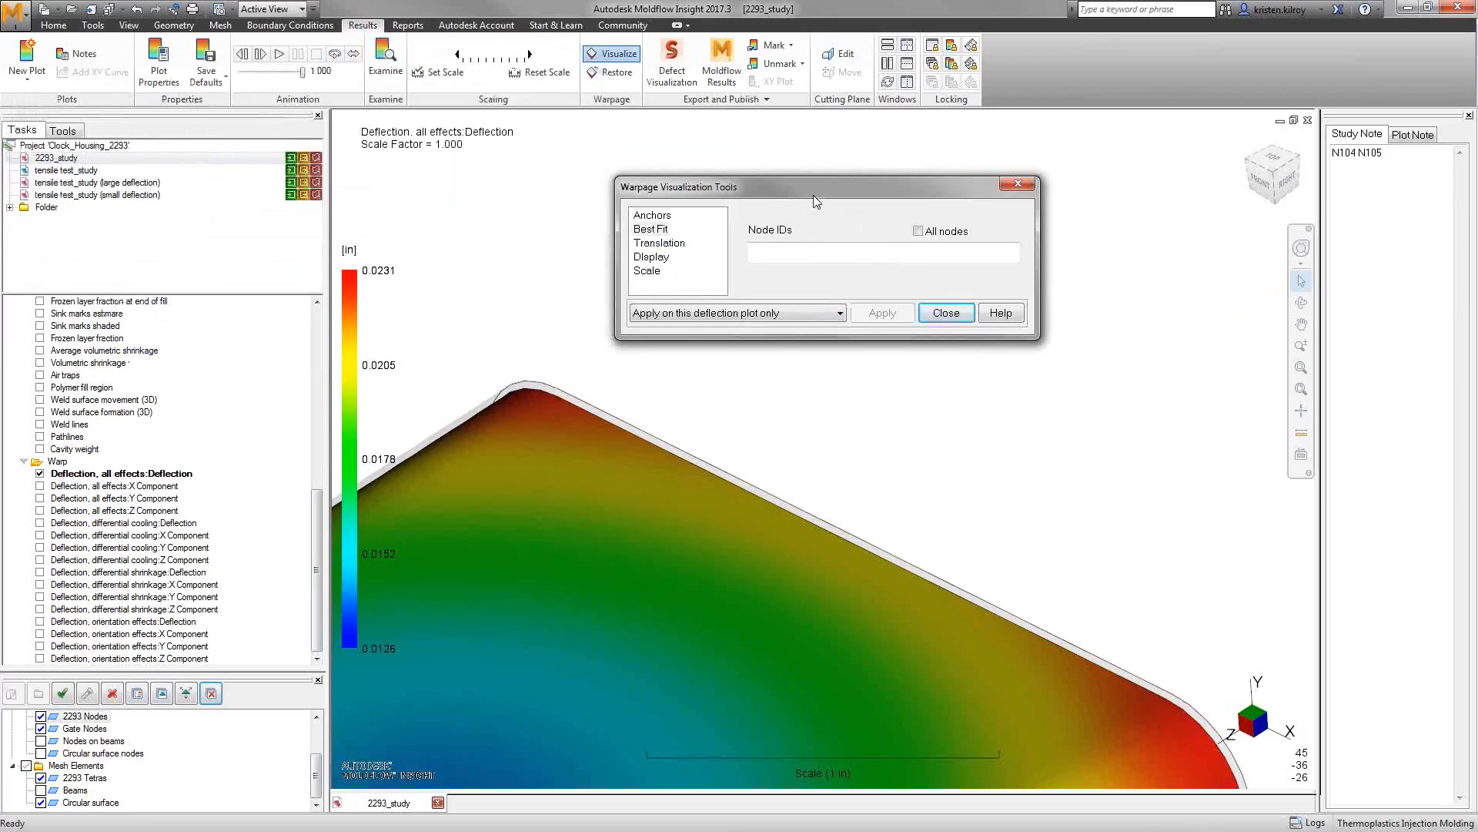
click(652, 216)
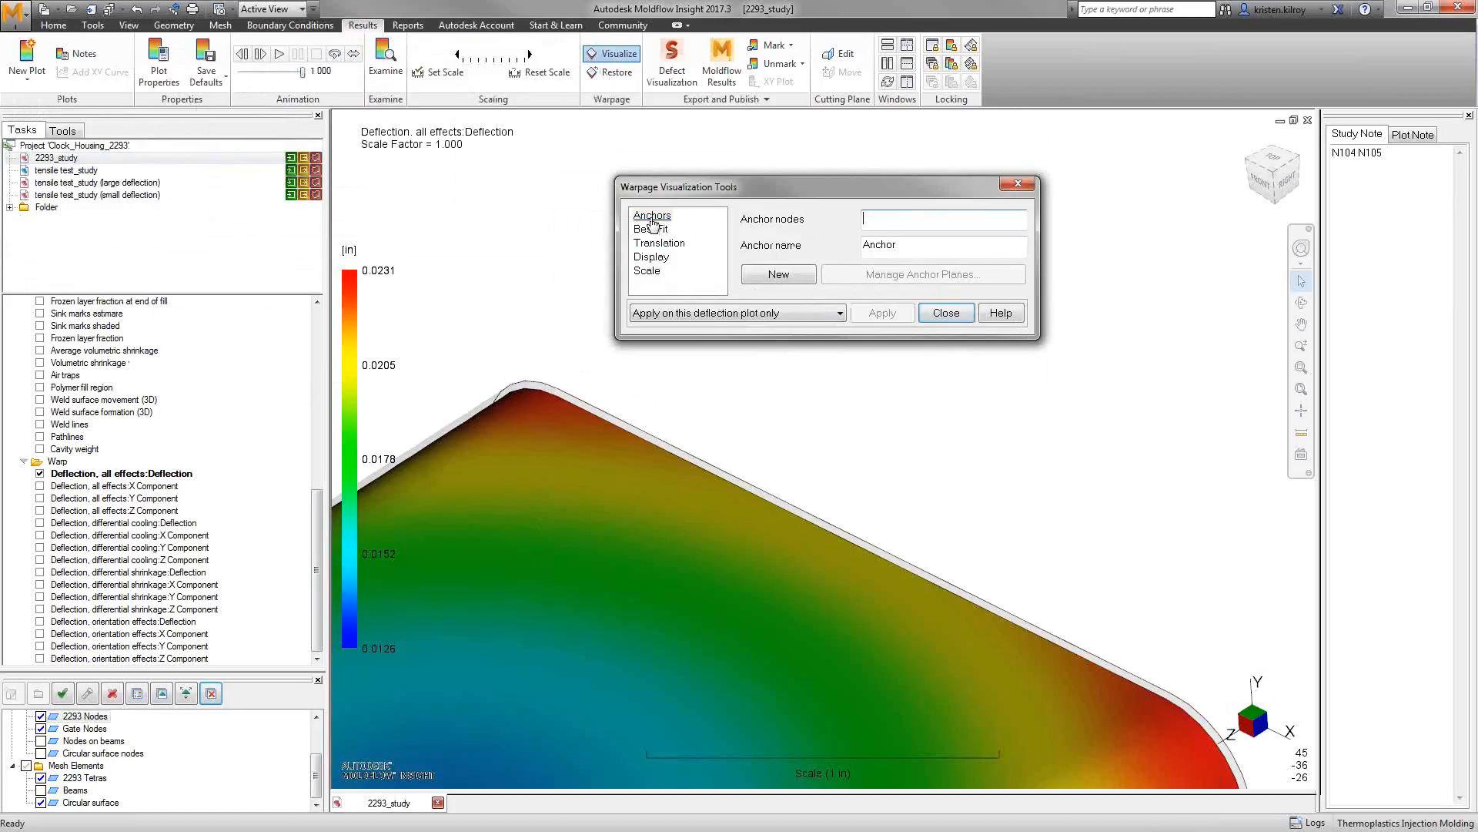
right_click(871, 225)
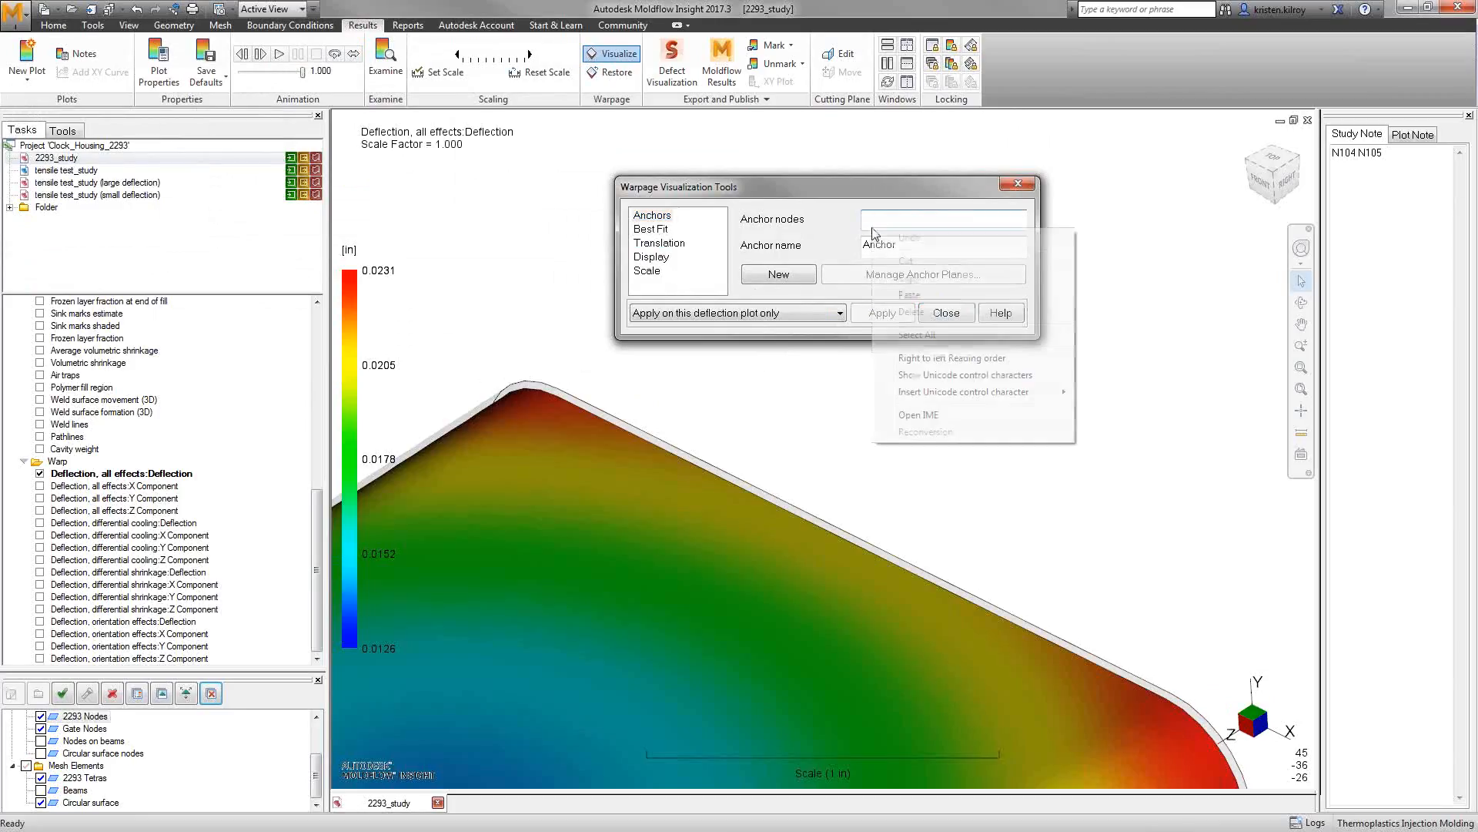
click(911, 295)
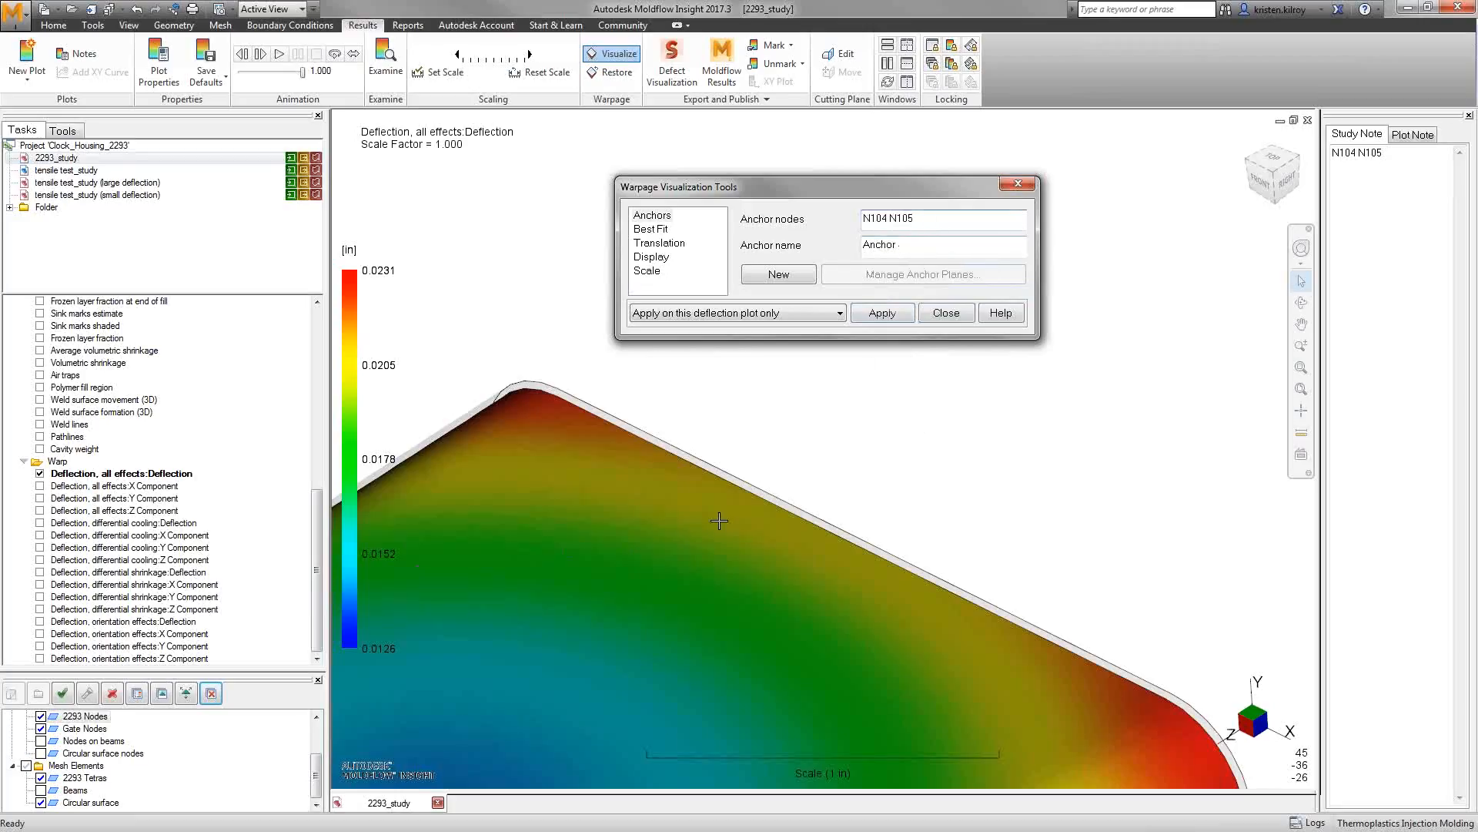
mouse_move(719, 521)
middle_down()
mouse_move(693, 529)
mouse_move(707, 531)
middle_up()
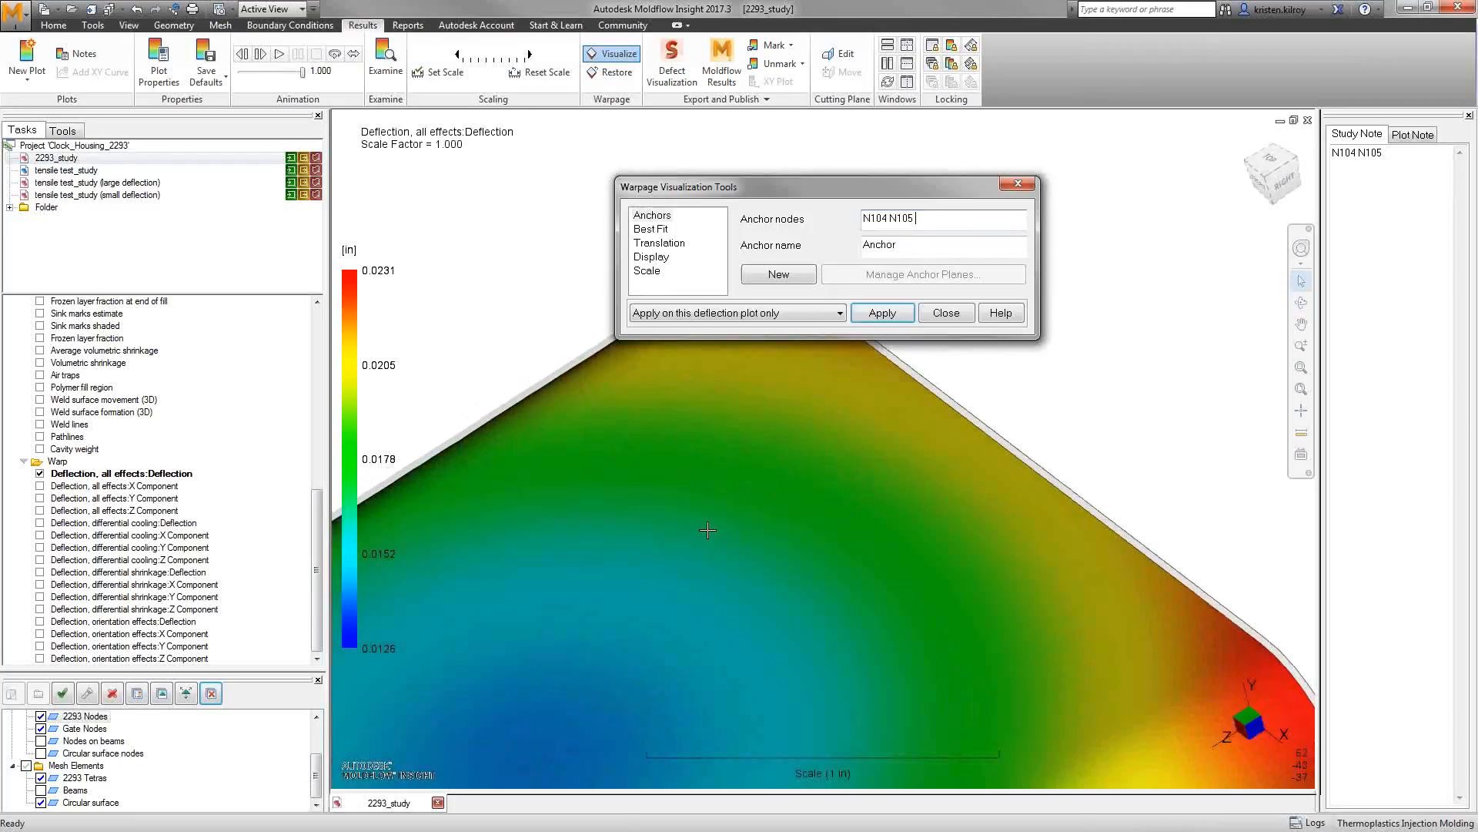
click(937, 313)
- Switch the whole-part plot to the orientation-effects deflection, and from there to the differential shrinkage deflection
middle_drag(969, 353, 931, 372)
scroll(929, 373, down, 5)
shift+middle_drag(923, 561, 933, 358)
mouse_move(917, 445)
middle_down()
mouse_move(966, 410)
mouse_move(1021, 407)
mouse_move(1055, 374)
middle_up()
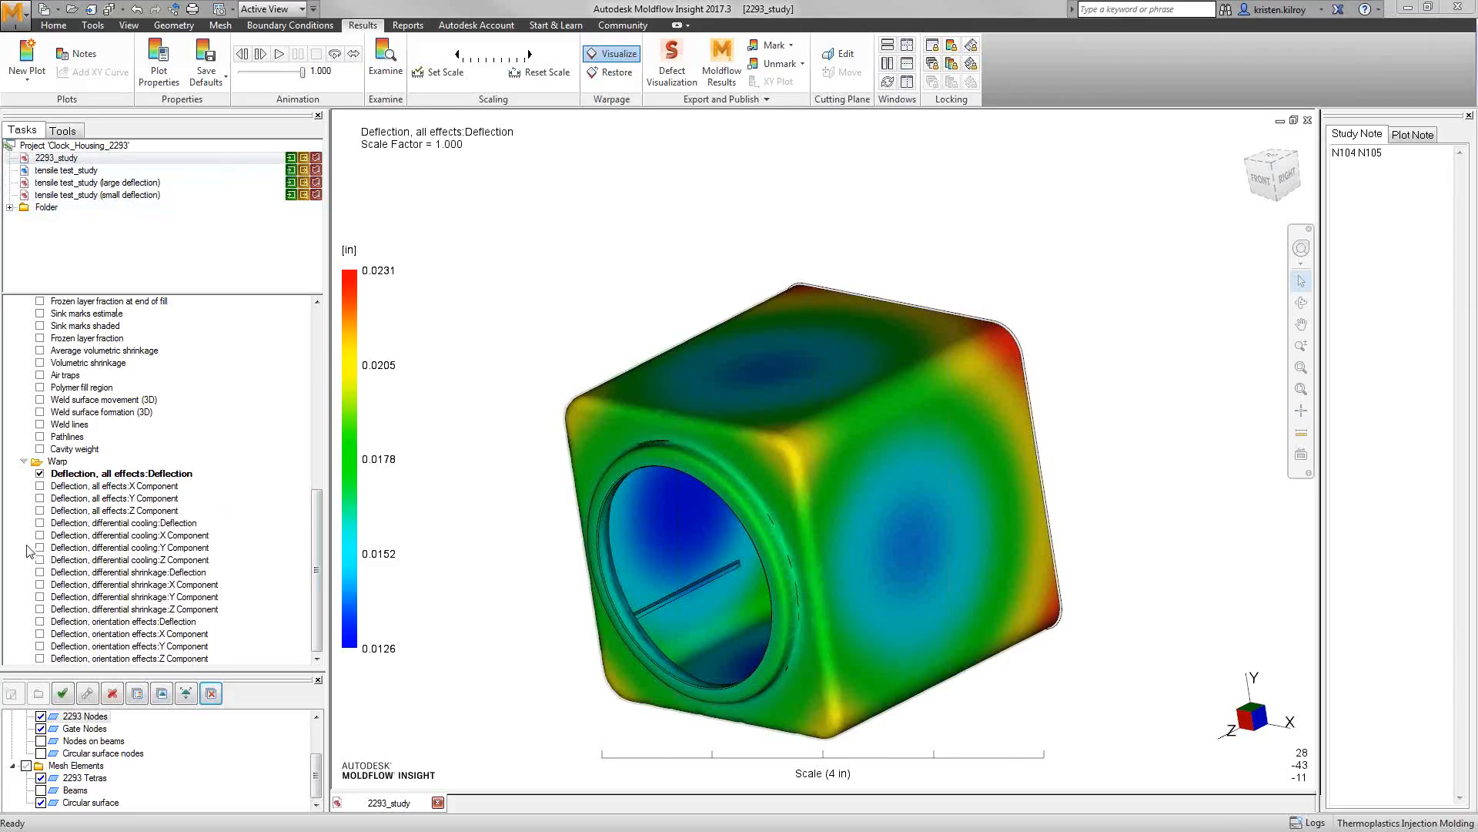
click(40, 622)
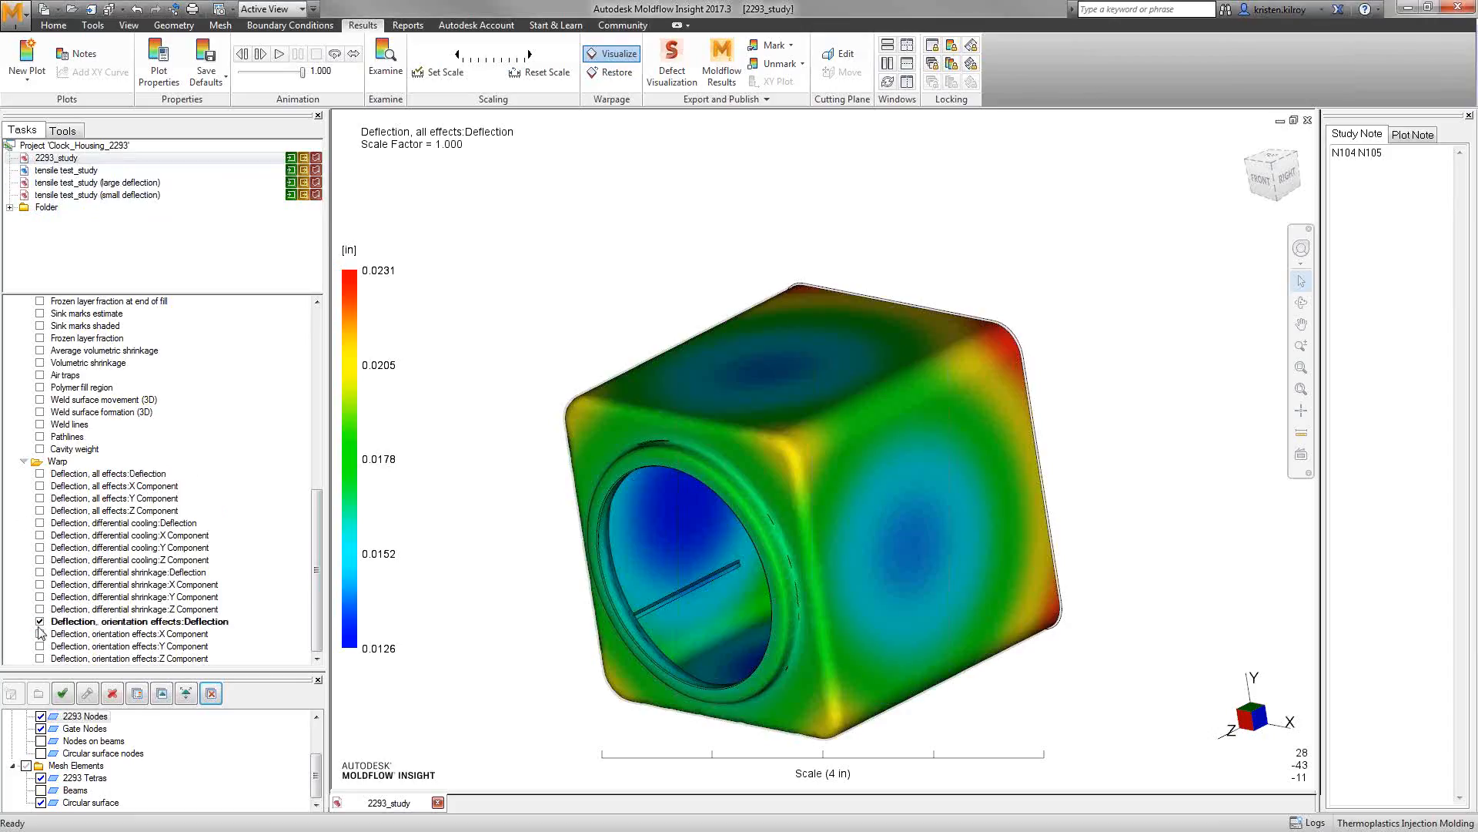
click(39, 572)
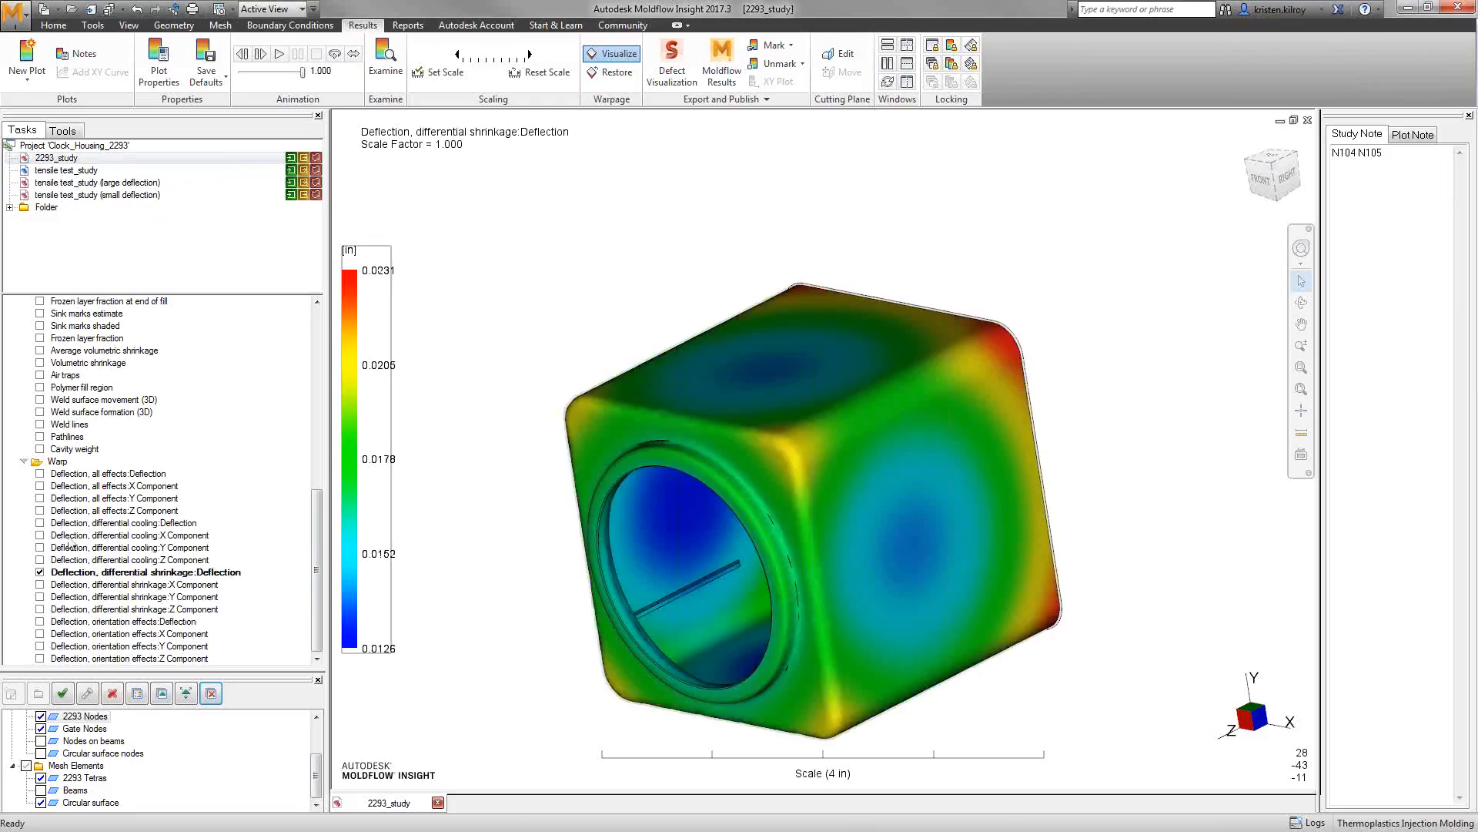
mouse_move(578, 415)
middle_down()
mouse_move(521, 478)
mouse_move(563, 475)
middle_up()
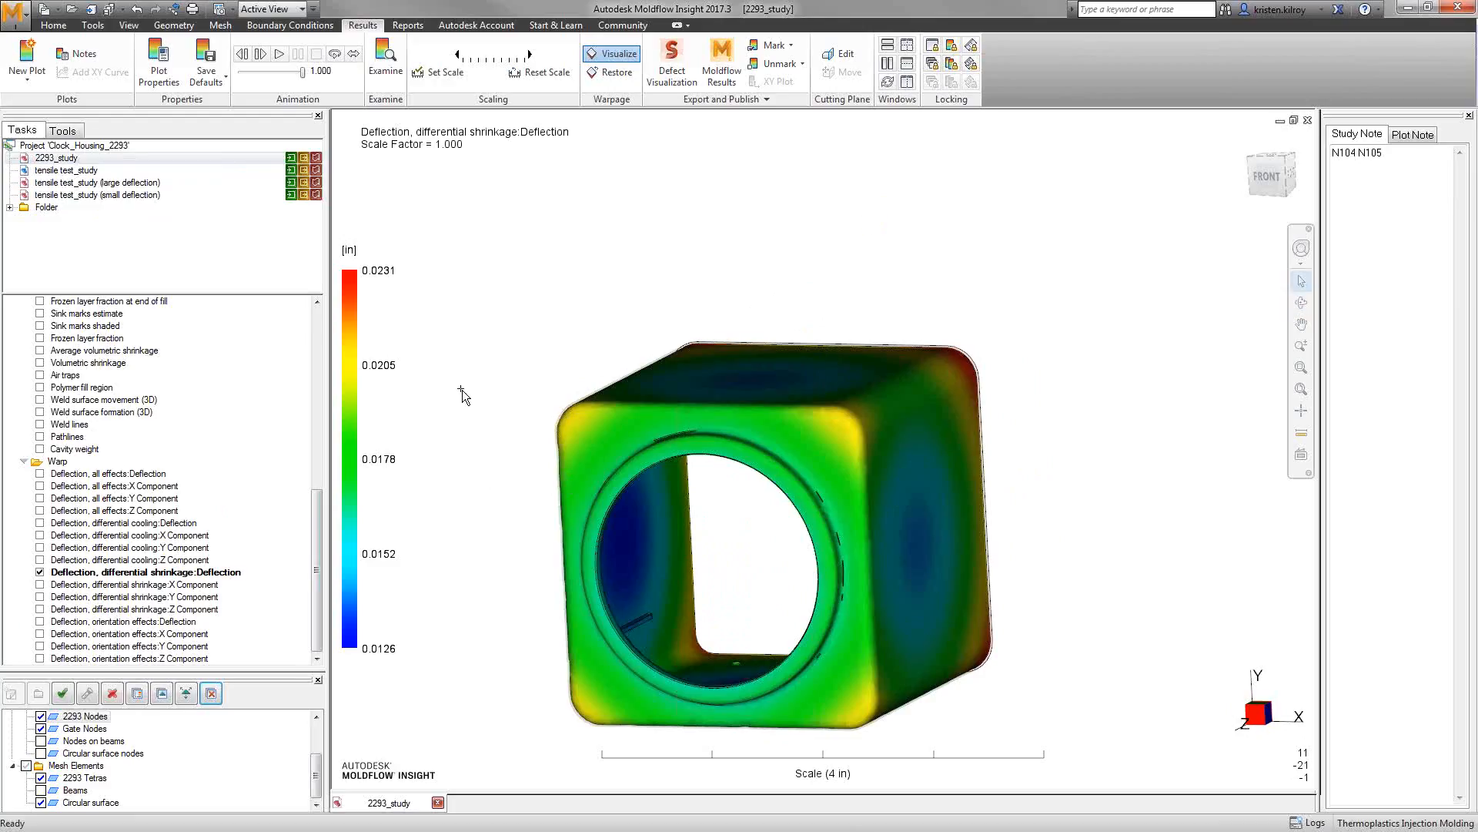
- In the Warpage Visualization Tools, replace the anchor nodes with three nodes picked near corners of one housing side: N24782, N15814 and N16796
click(624, 48)
click(624, 49)
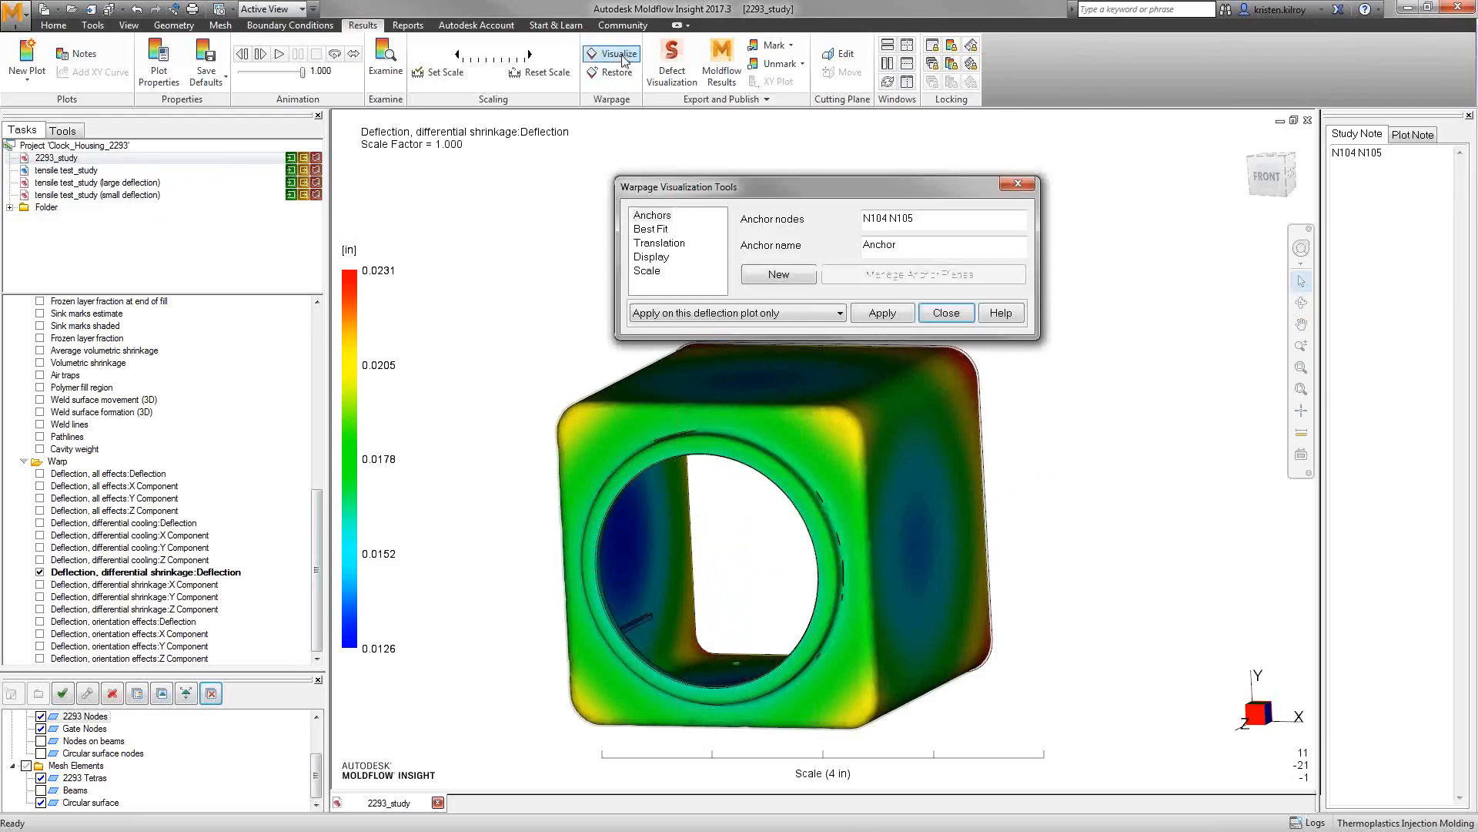
click(653, 216)
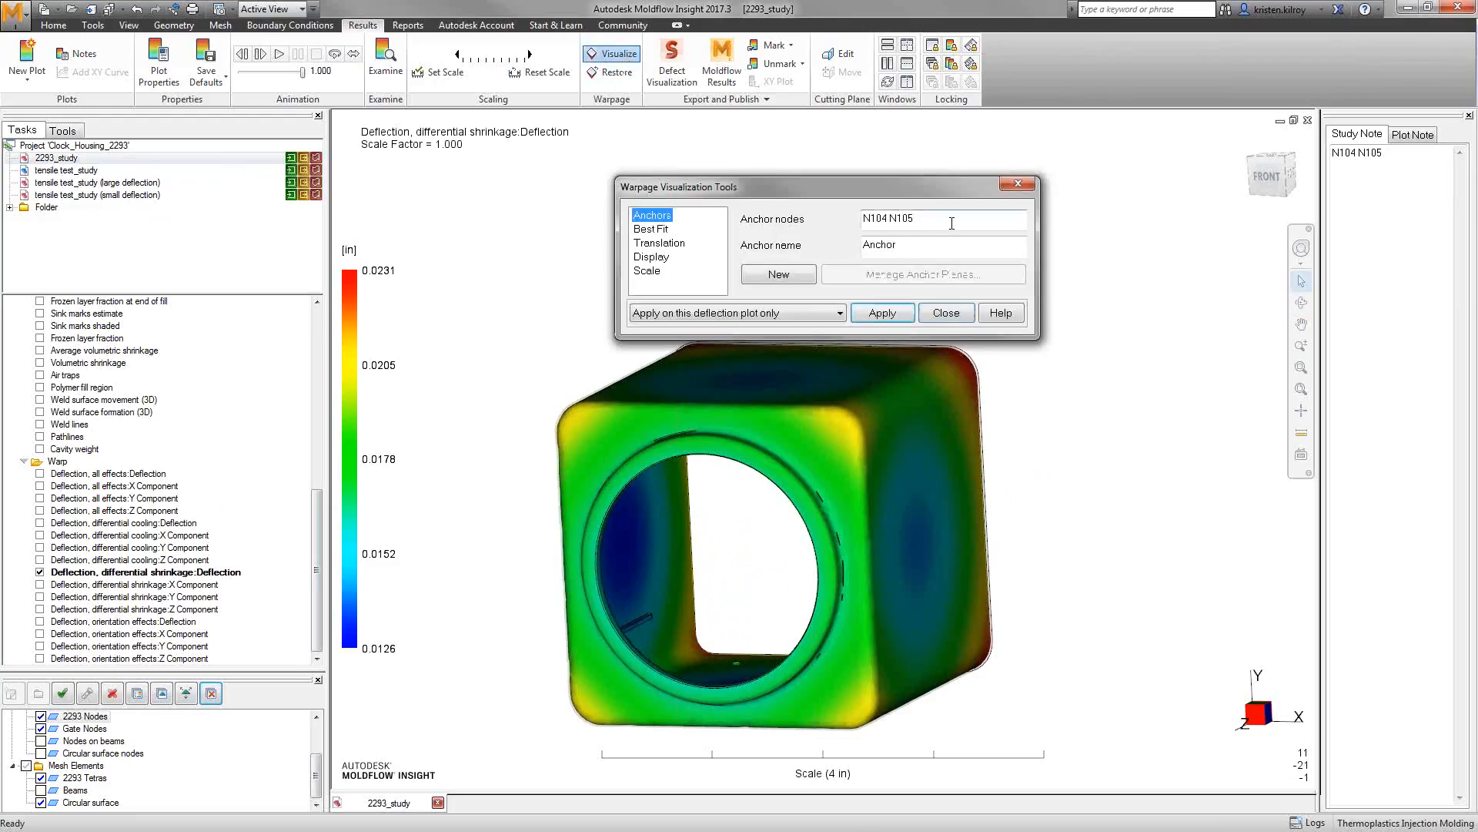
drag(954, 220, 867, 224)
key(Delete)
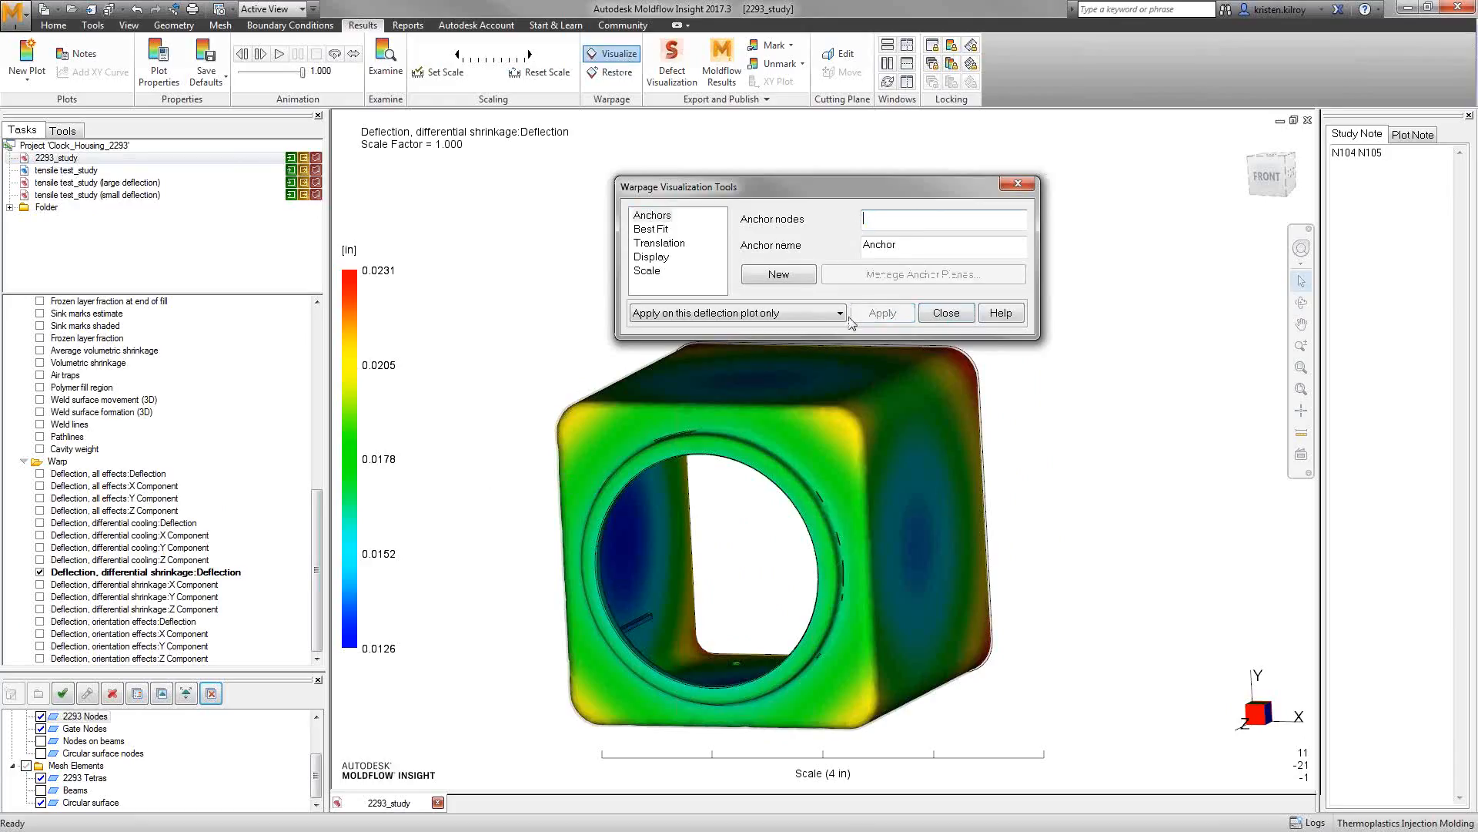
mouse_move(881, 410)
middle_down()
mouse_move(670, 409)
mouse_move(611, 555)
mouse_move(677, 555)
middle_up()
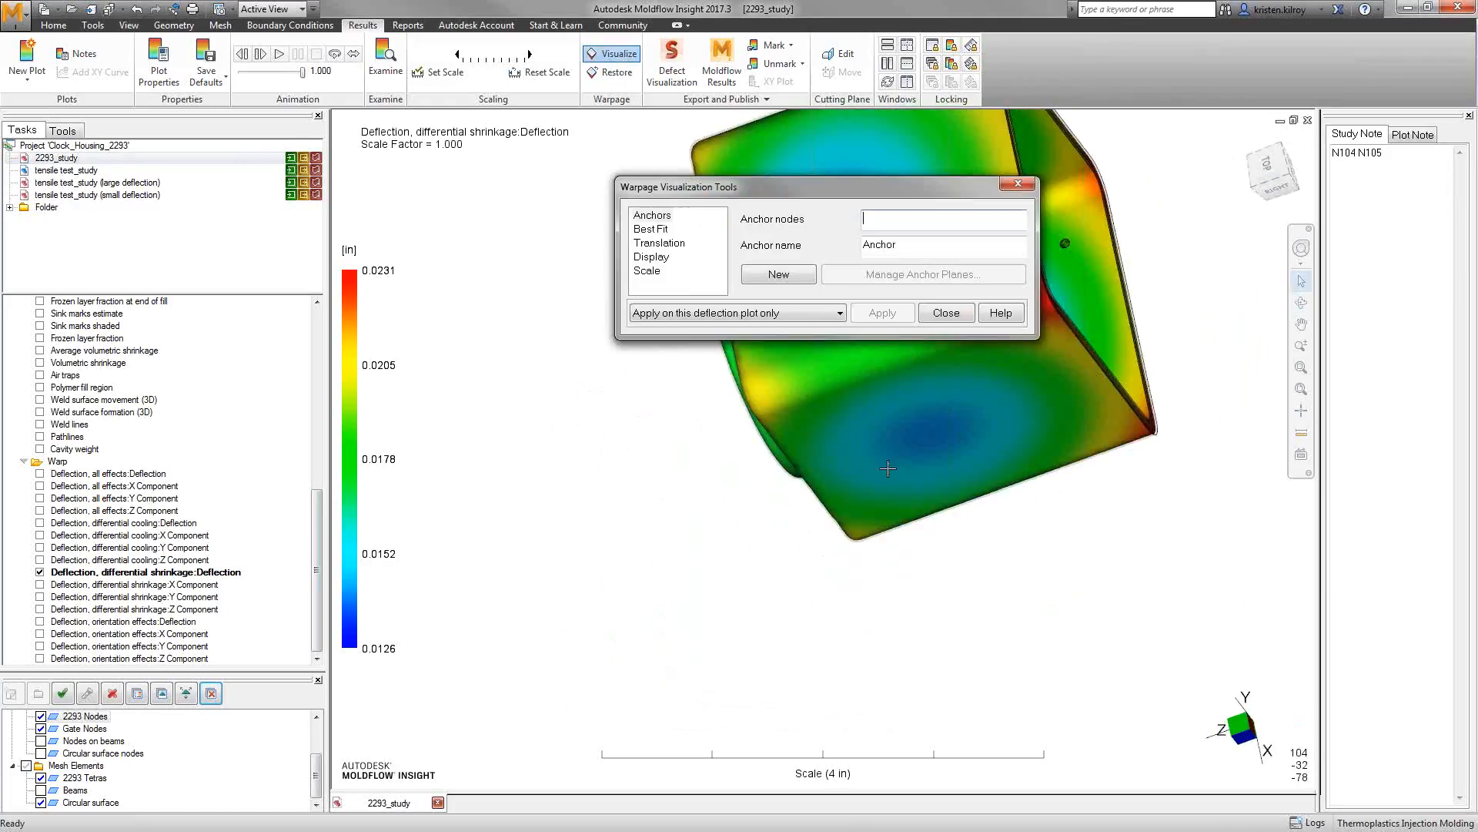
click(804, 419)
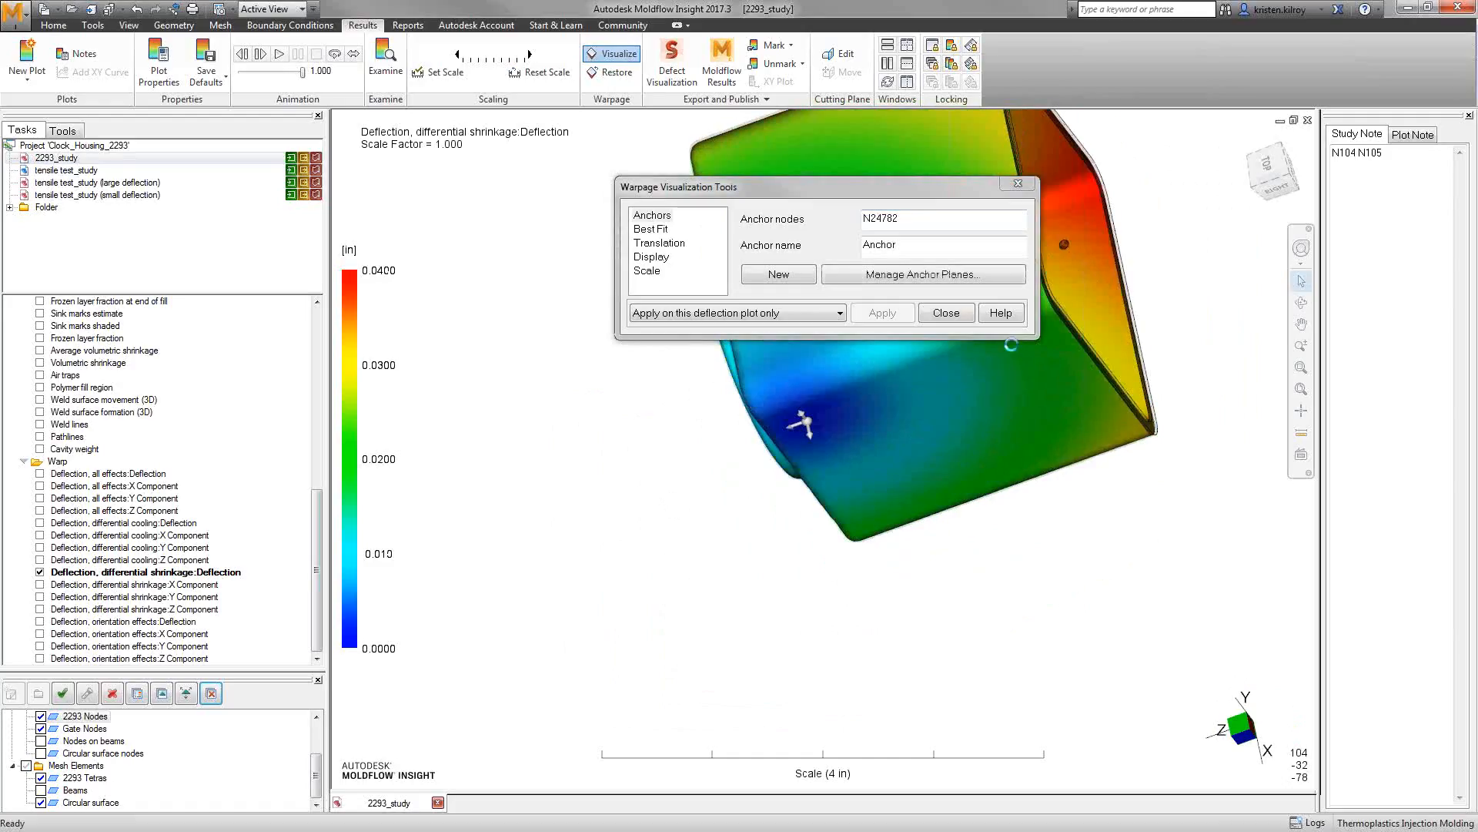
click(916, 527)
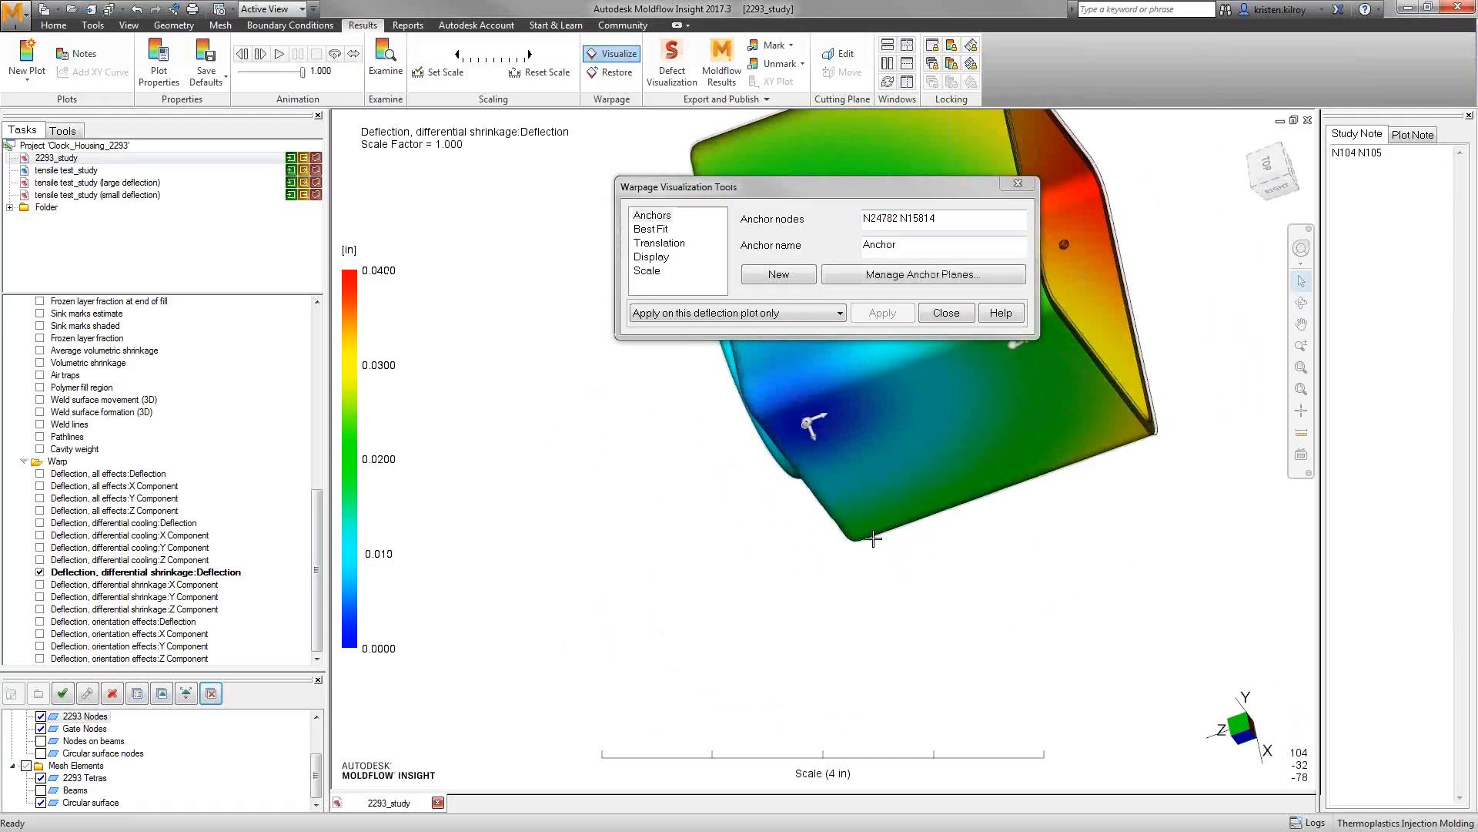
click(852, 499)
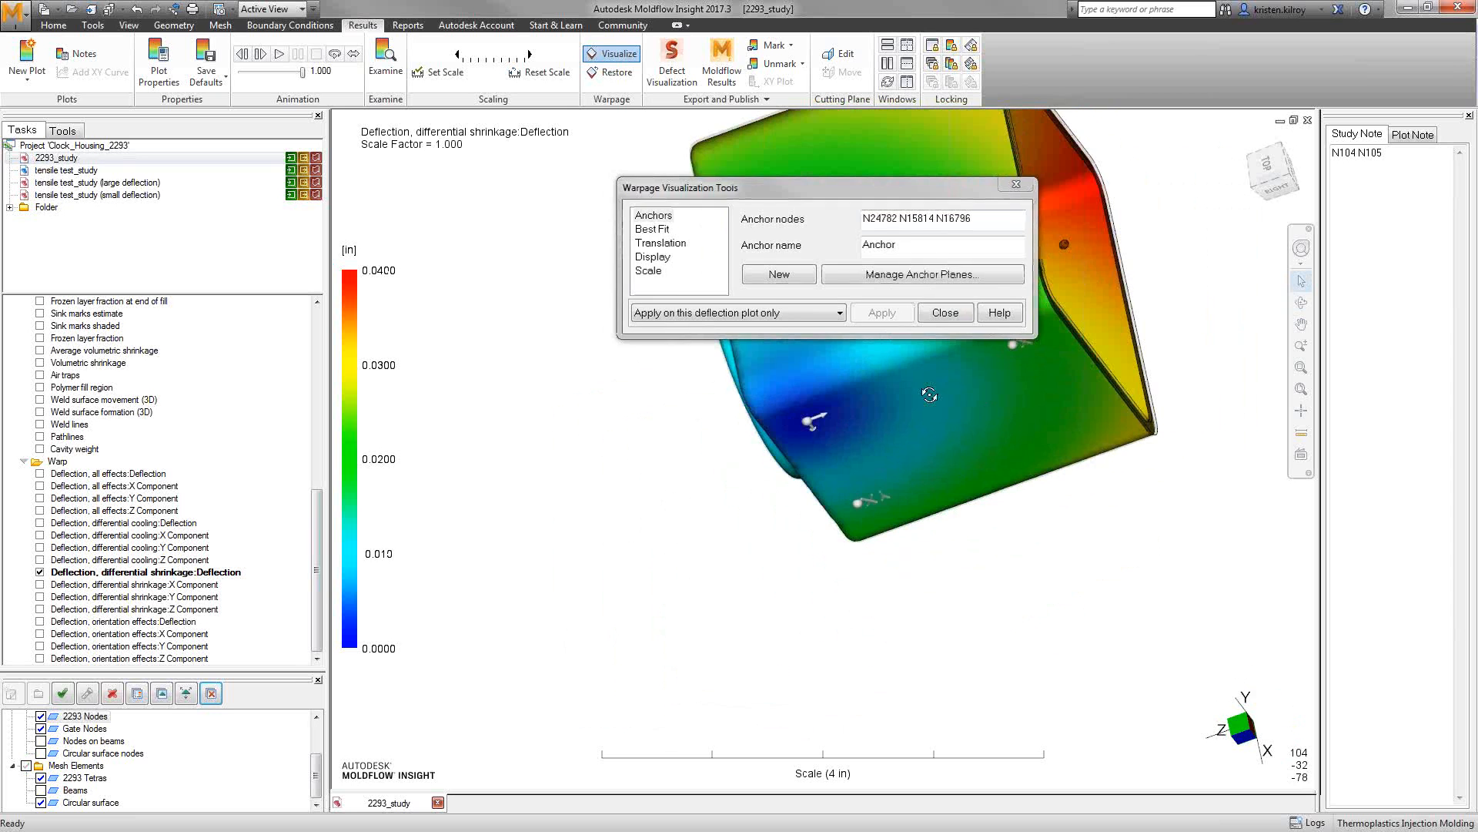
- Review the defined anchor planes and the choices for which deflection plots the anchor settings apply to
middle_drag(932, 392, 1208, 549)
middle_drag(772, 377, 1033, 673)
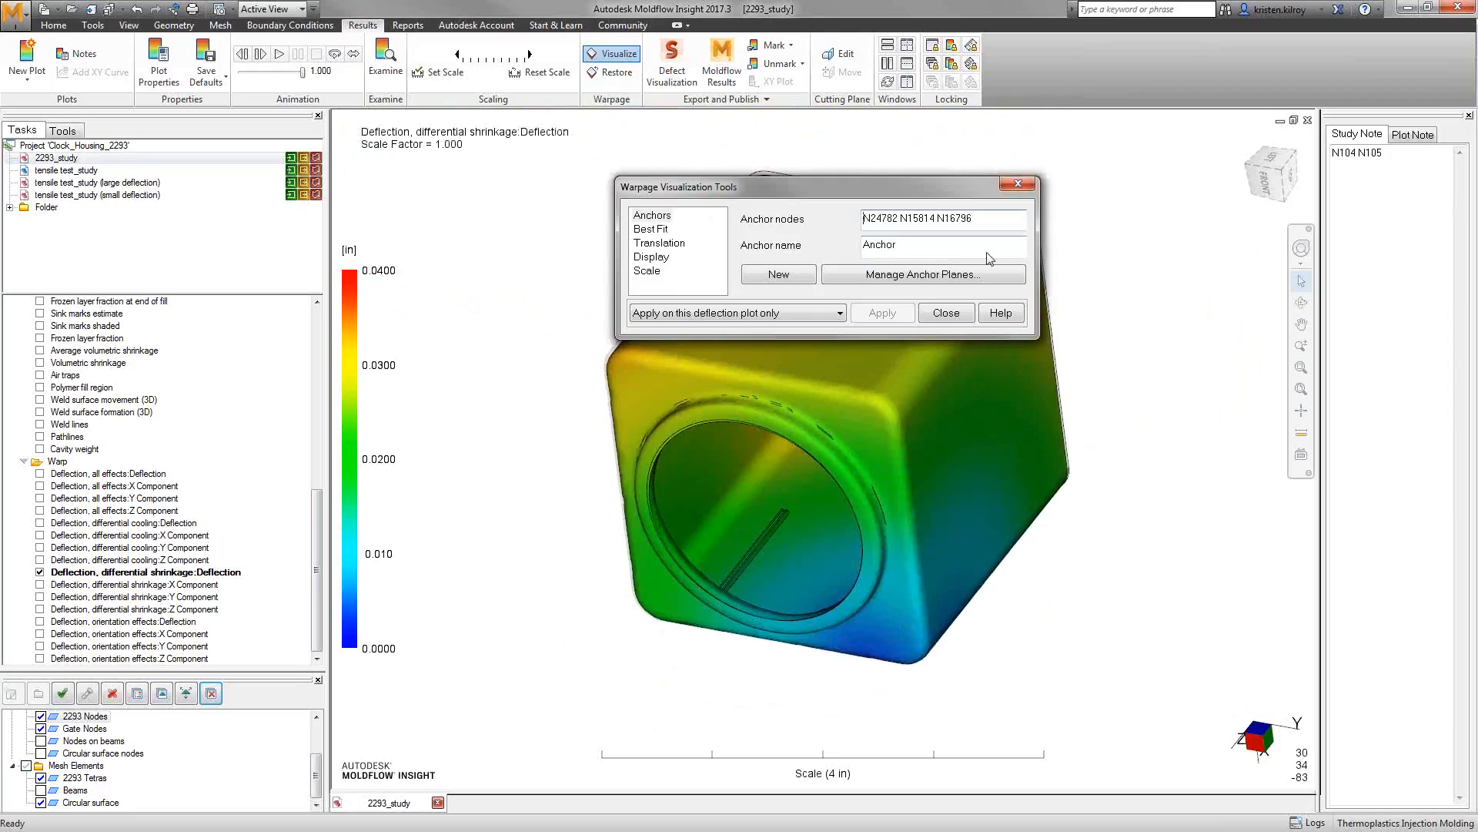
click(982, 277)
drag(818, 187, 1094, 171)
click(1199, 312)
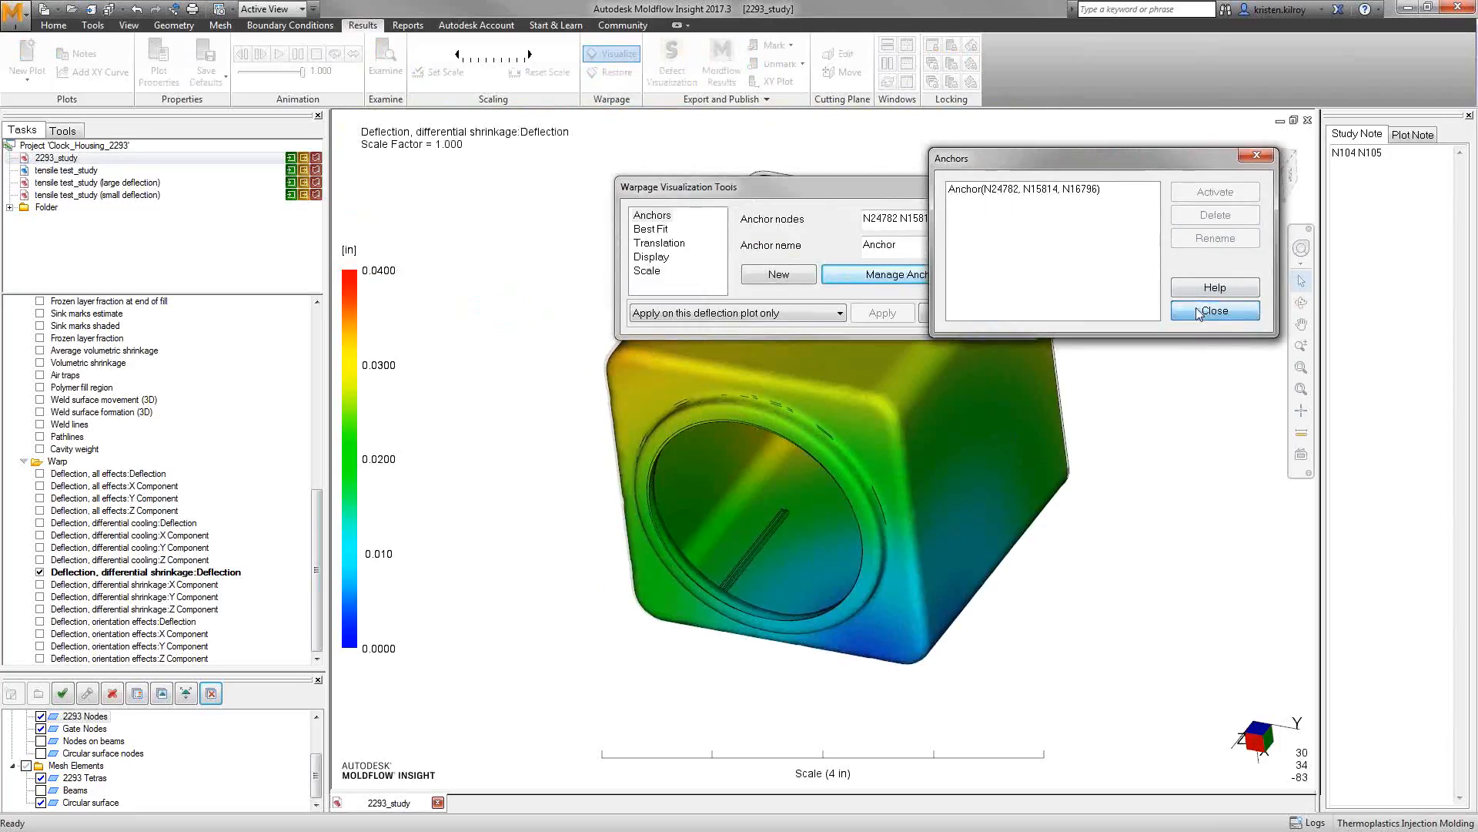
click(839, 317)
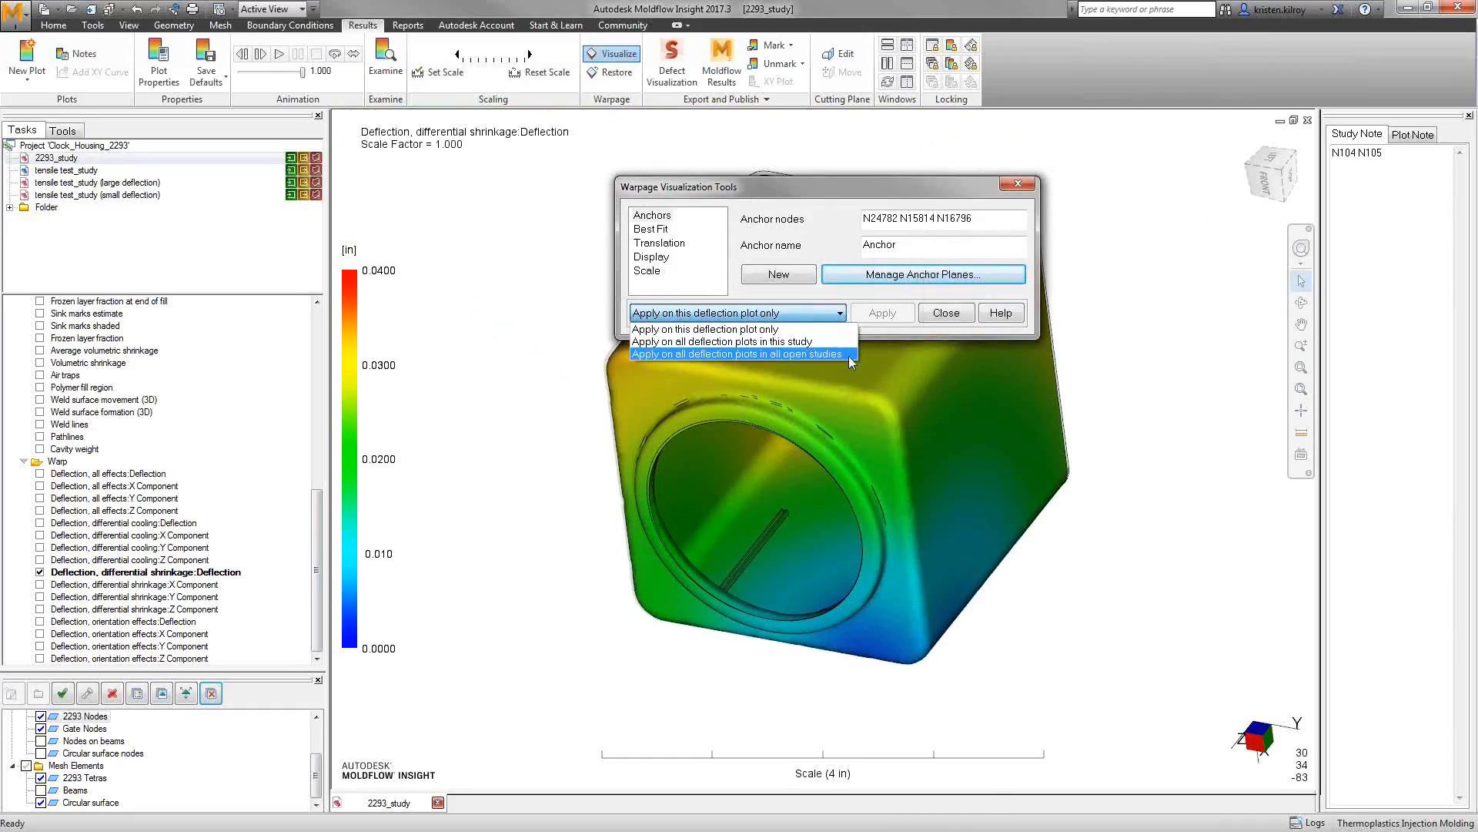
click(839, 314)
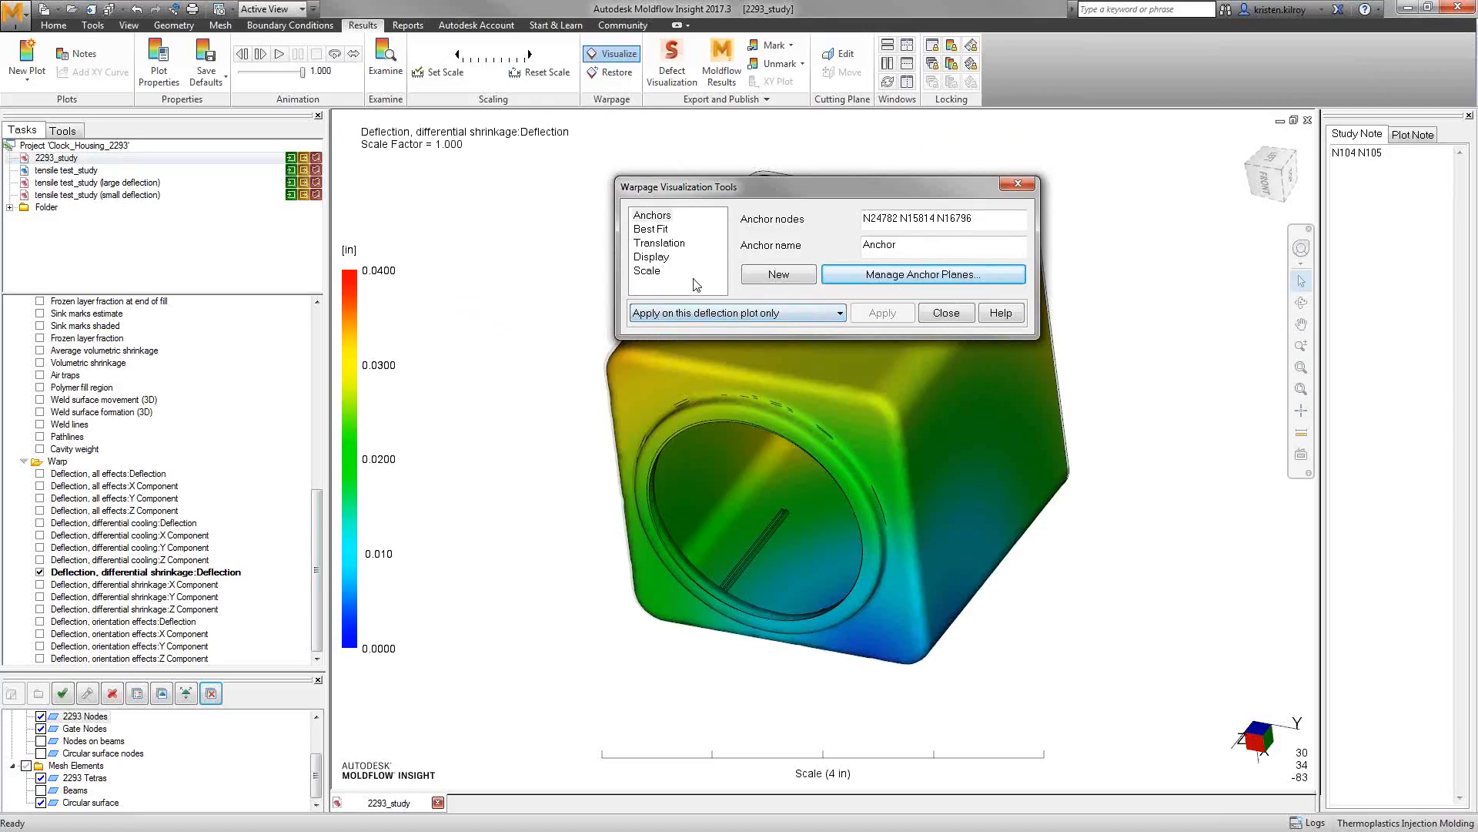
- Set the warpage scale factor to 10 in X, Y and Z for this deflection plot only, and close the tools
click(655, 272)
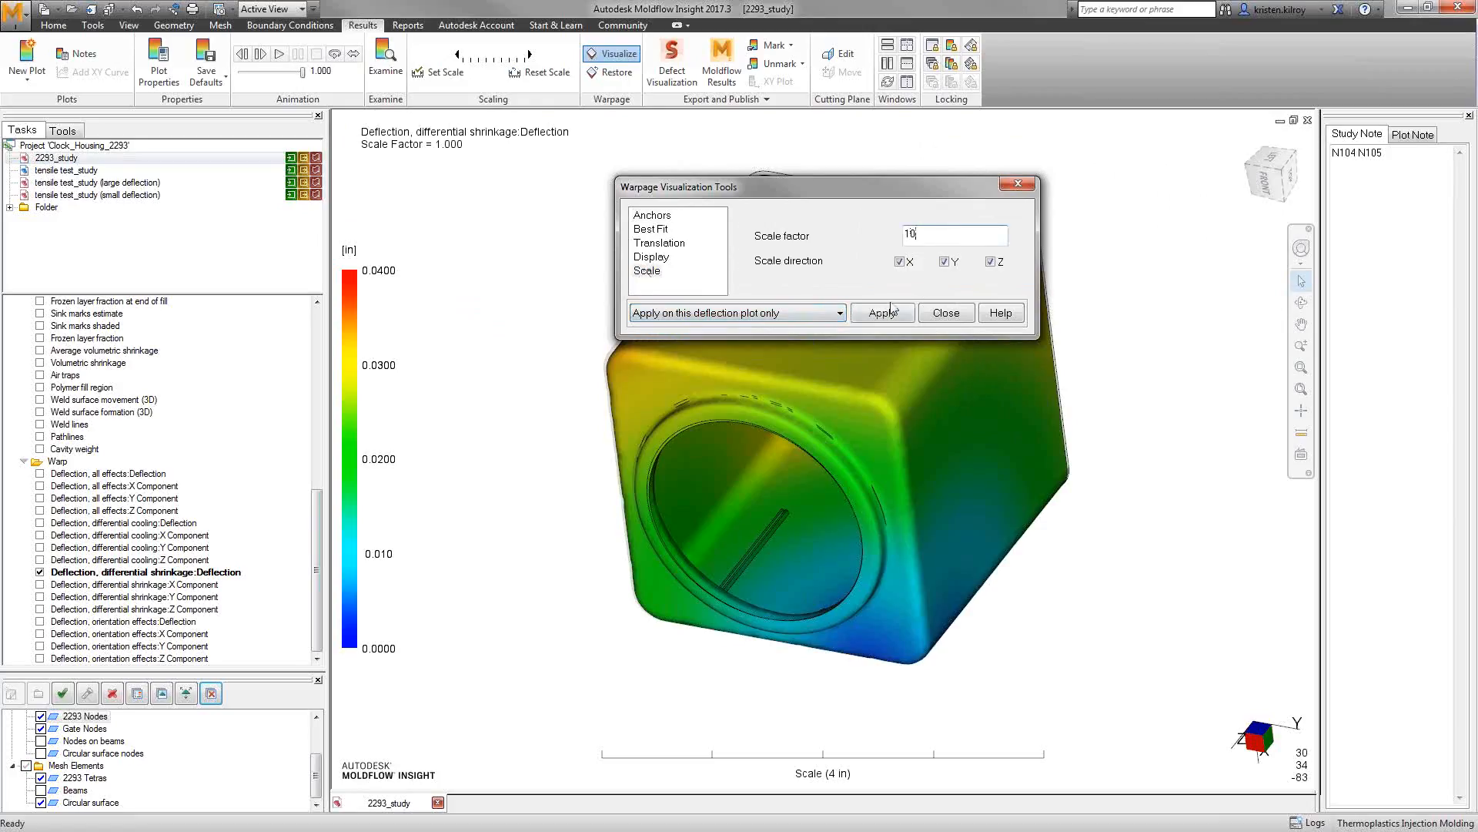
click(884, 312)
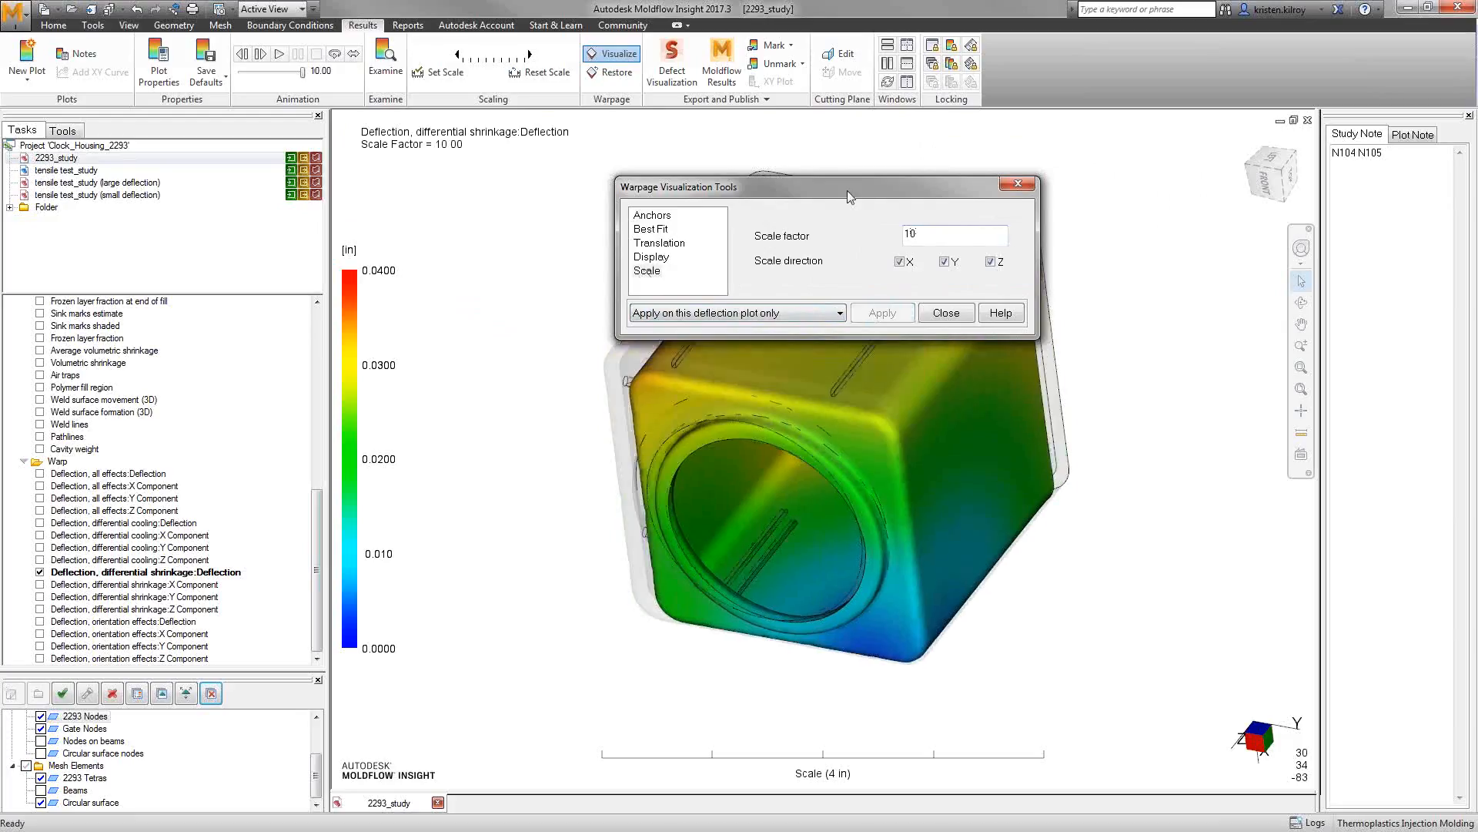
drag(847, 191, 1179, 154)
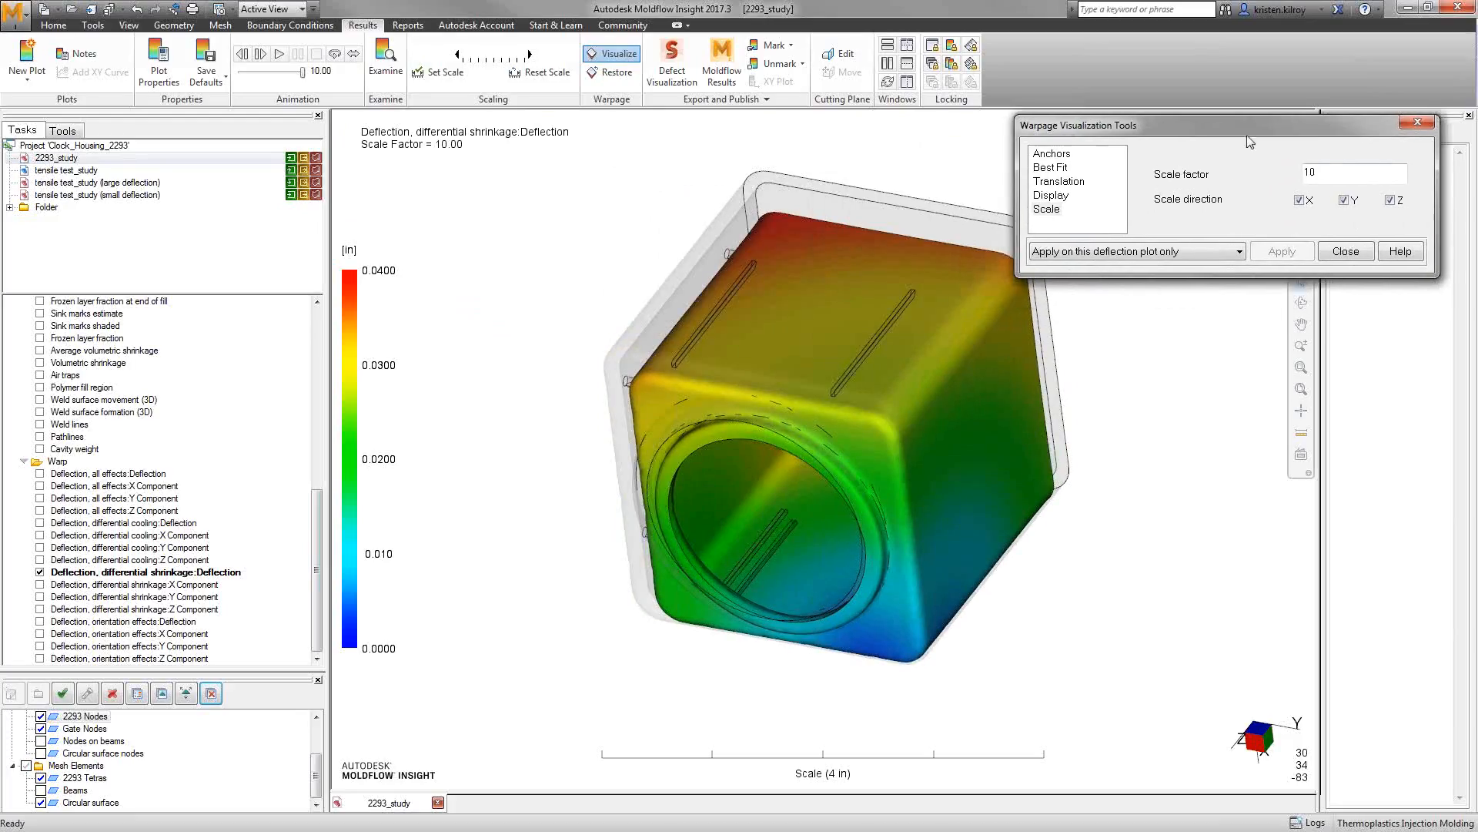
click(1346, 251)
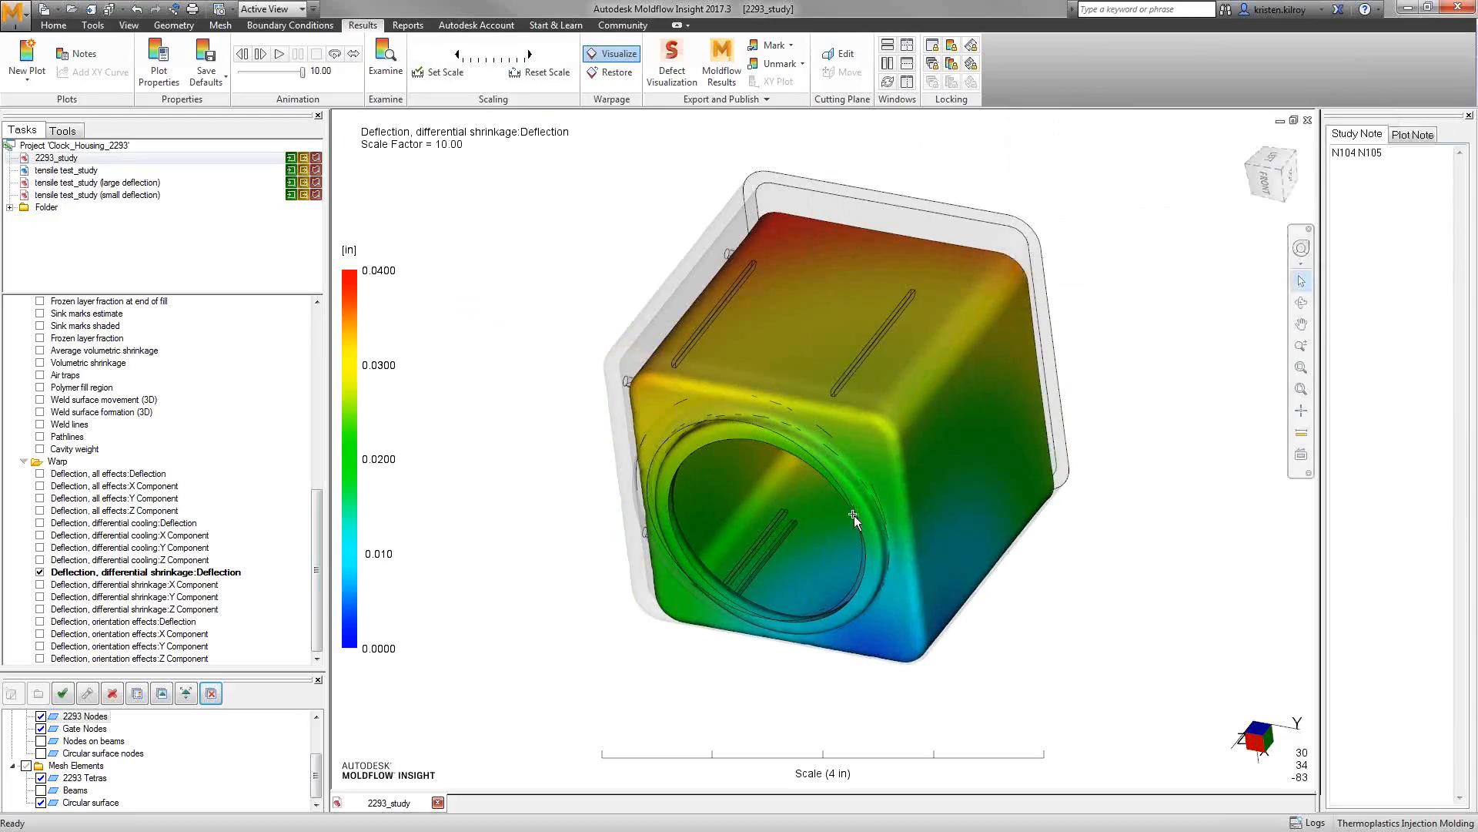
mouse_move(852, 516)
middle_down()
mouse_move(1117, 408)
mouse_move(1049, 472)
mouse_move(840, 491)
middle_up()
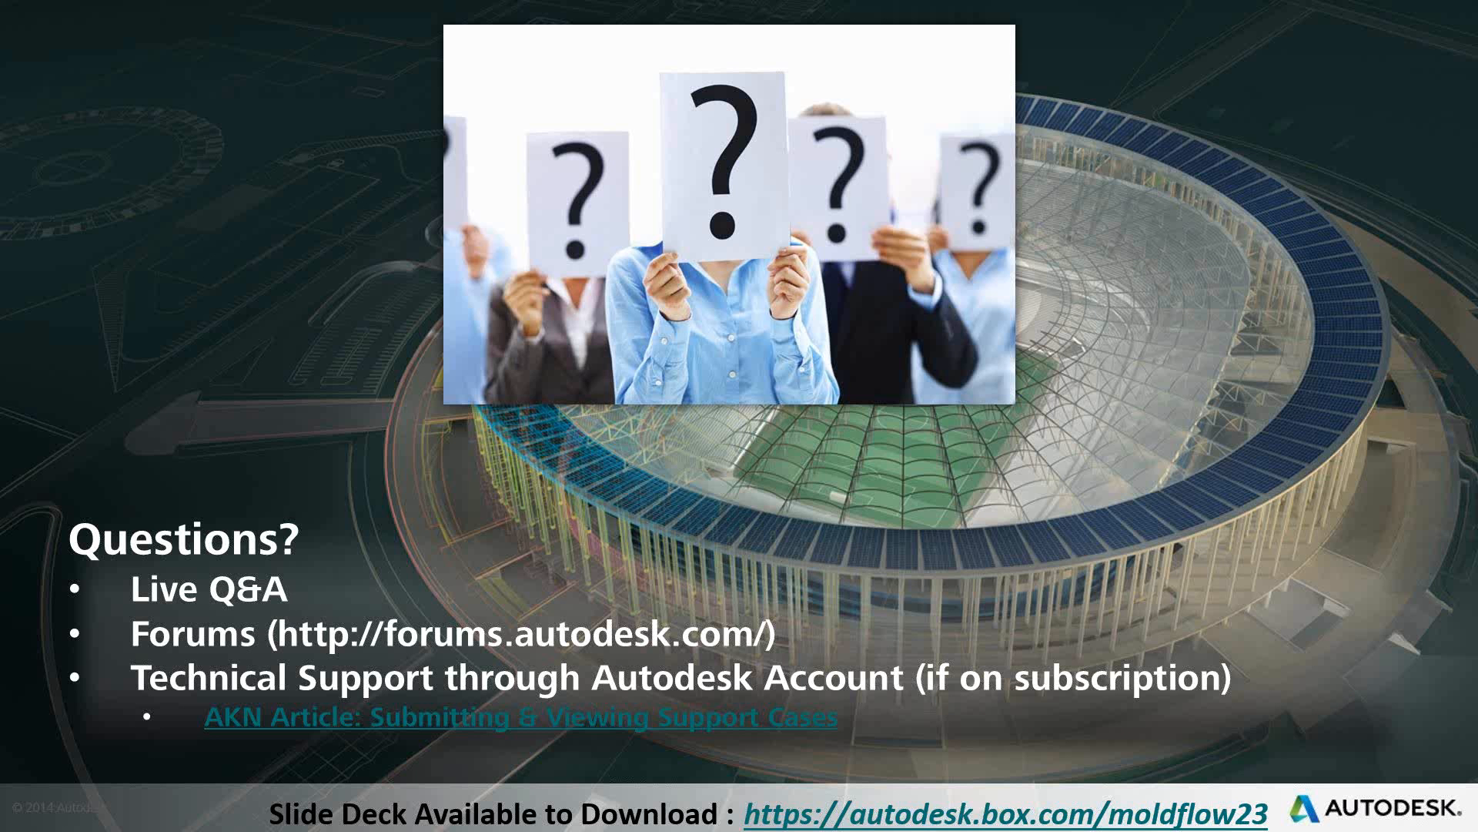
key(Right)
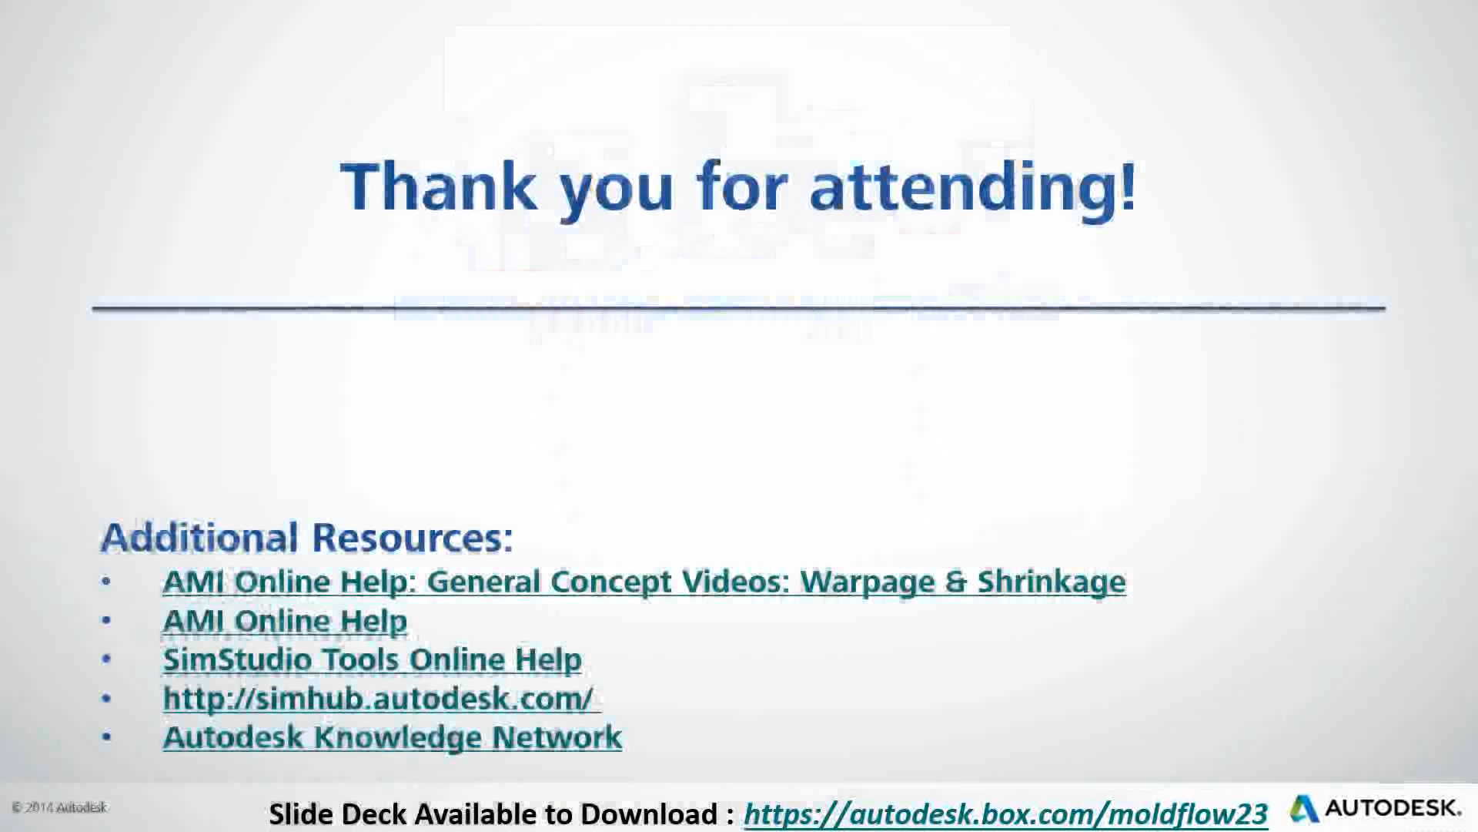